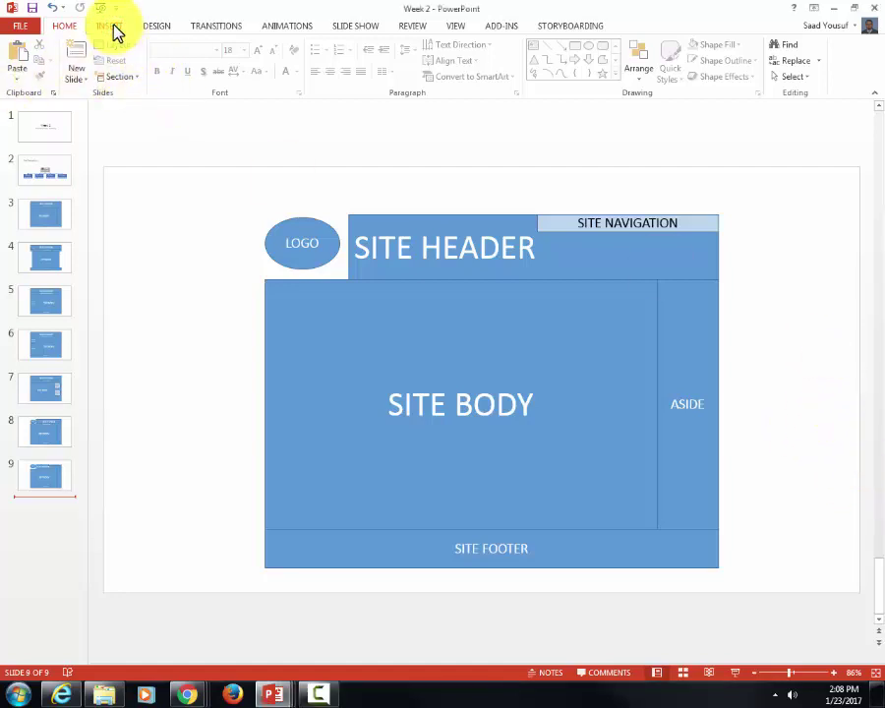
# Insert a Blank-layout slide 10 and switch to the Storyboarding ribbon
pyautogui.click(78, 74)
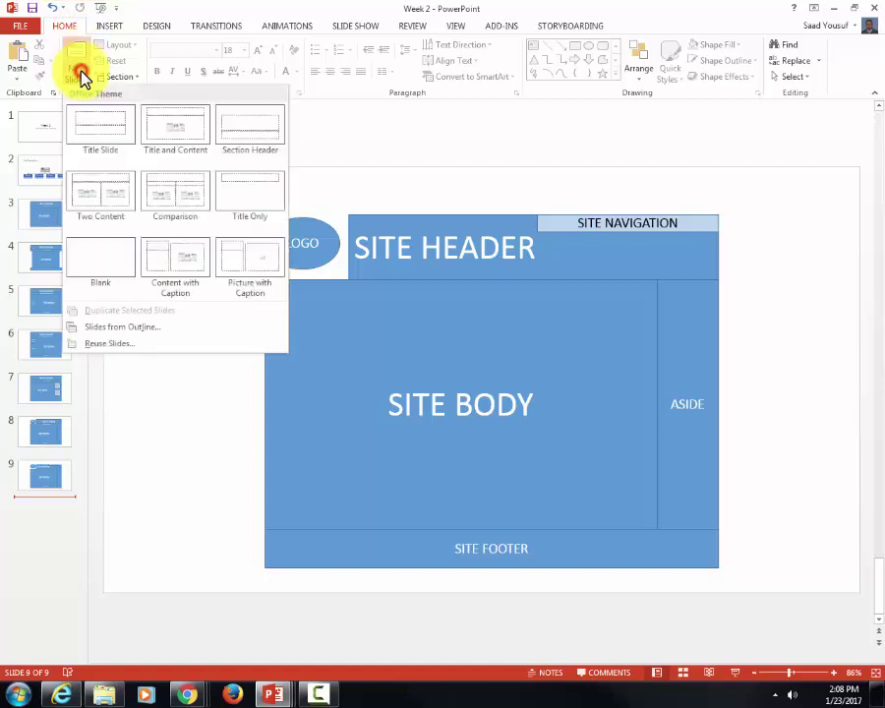
pyautogui.click(114, 251)
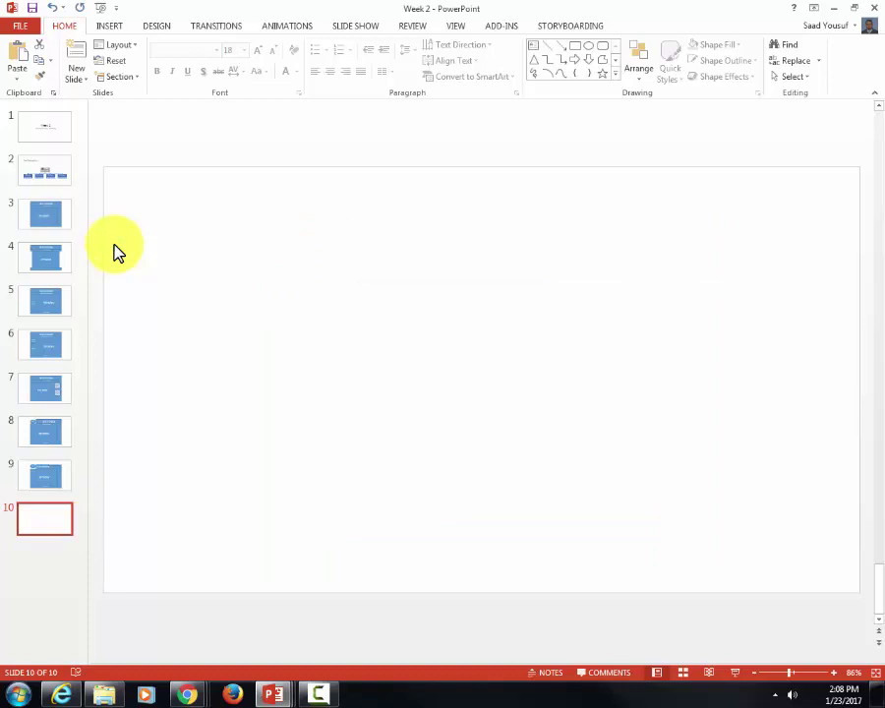
pyautogui.click(582, 26)
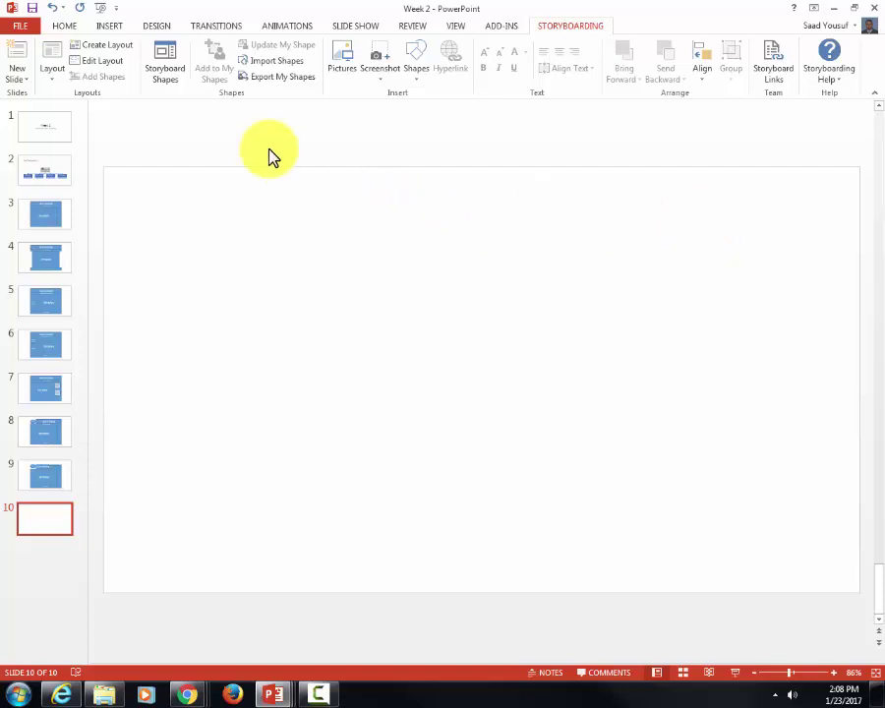
# Show the Storyboard Shapes pane, narrow it, and expand Backgrounds to reveal Web Browser
pyautogui.click(177, 81)
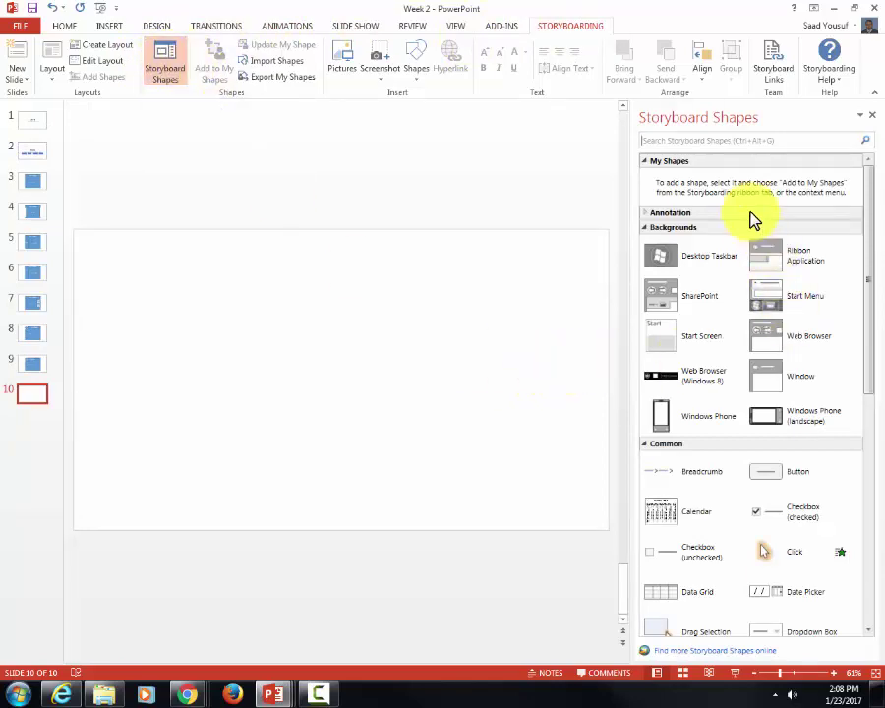
pyautogui.click(643, 445)
pyautogui.click(644, 228)
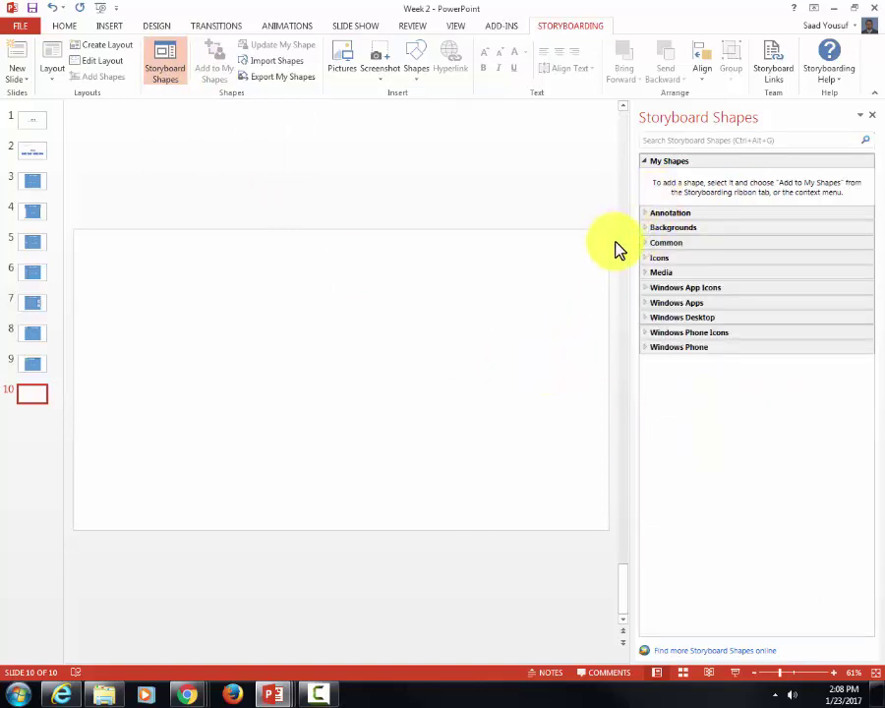
pyautogui.moveTo(629, 239); pyautogui.dragTo(678, 235)
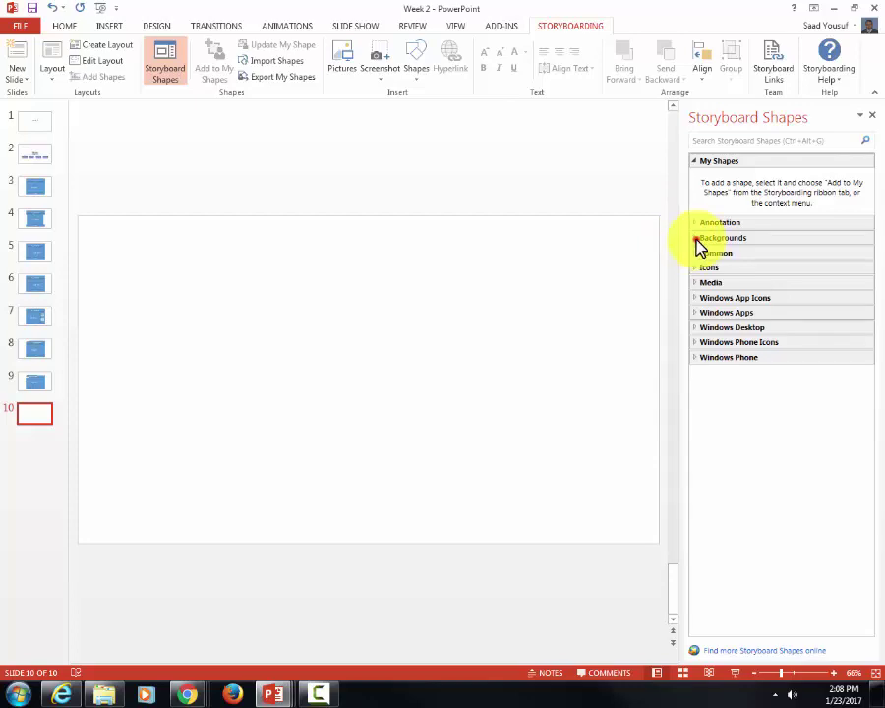
pyautogui.click(696, 238)
pyautogui.moveTo(869, 316); pyautogui.dragTo(869, 374)
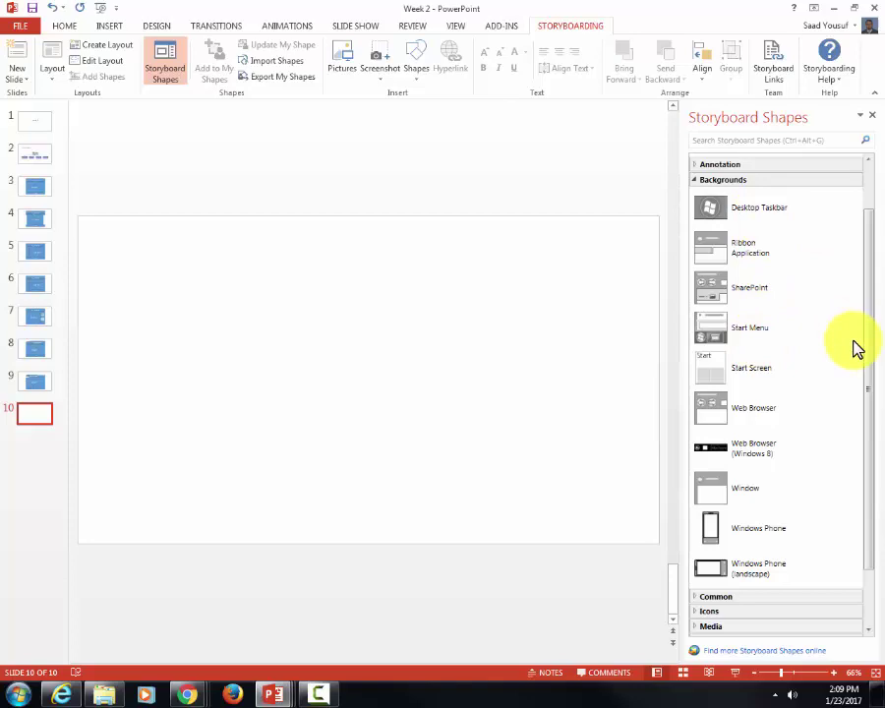
# Insert the Web Browser frame shape onto slide 10 and collapse Backgrounds
pyautogui.click(762, 413)
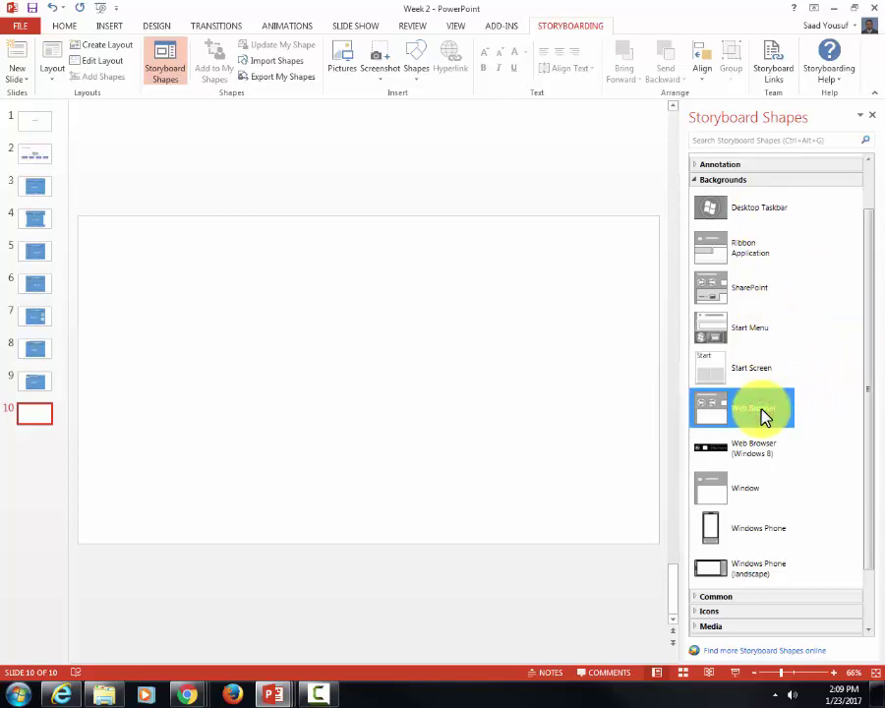
pyautogui.doubleClick(763, 413)
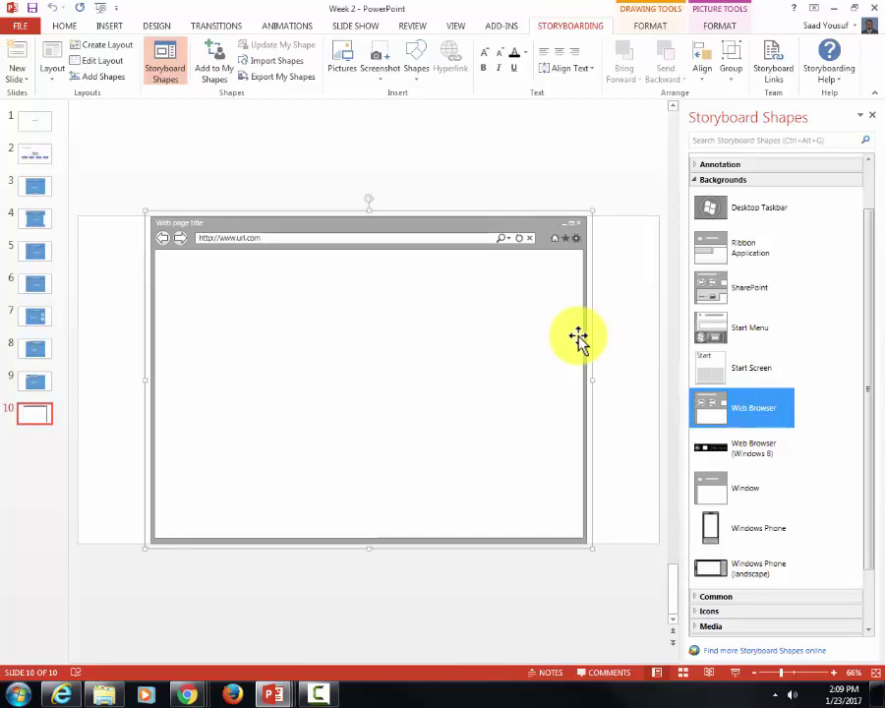
pyautogui.click(695, 182)
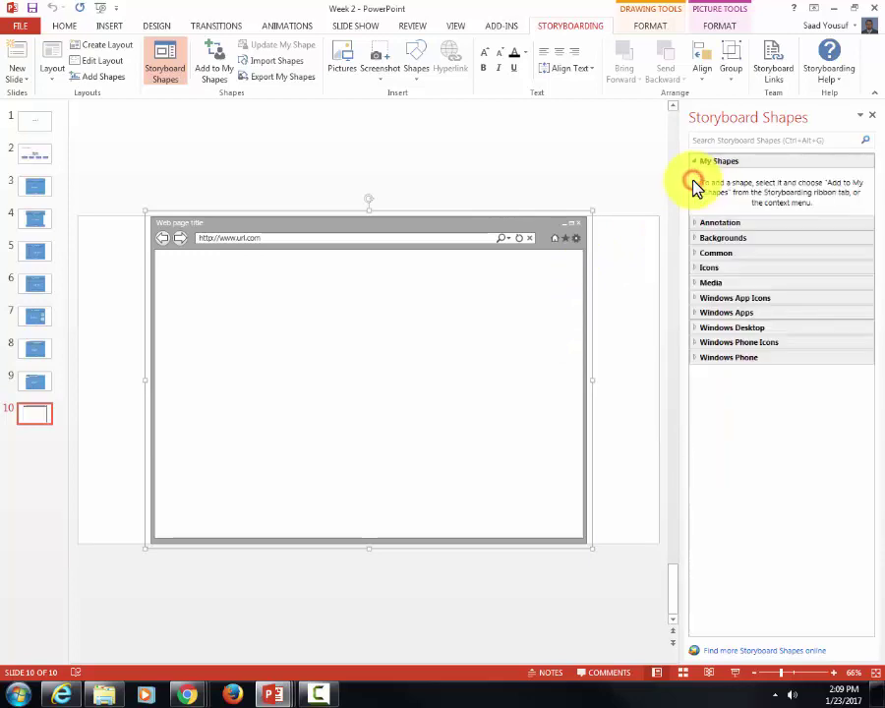
# Expand the Common shapes category and scroll down to the Text shape
pyautogui.click(696, 254)
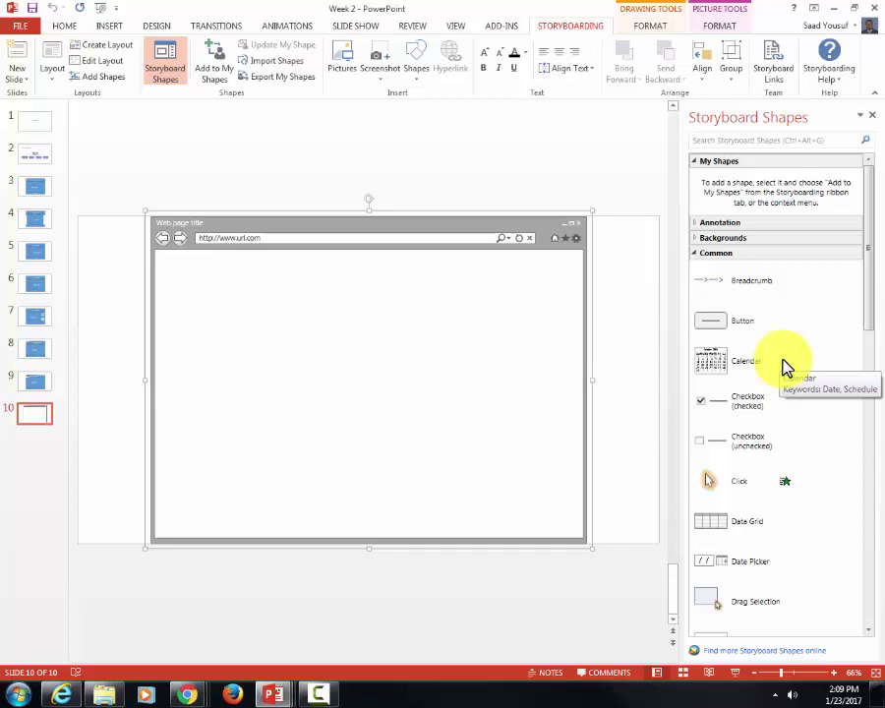
pyautogui.scroll(-1, 787, 369)
pyautogui.scroll(-3, 793, 372)
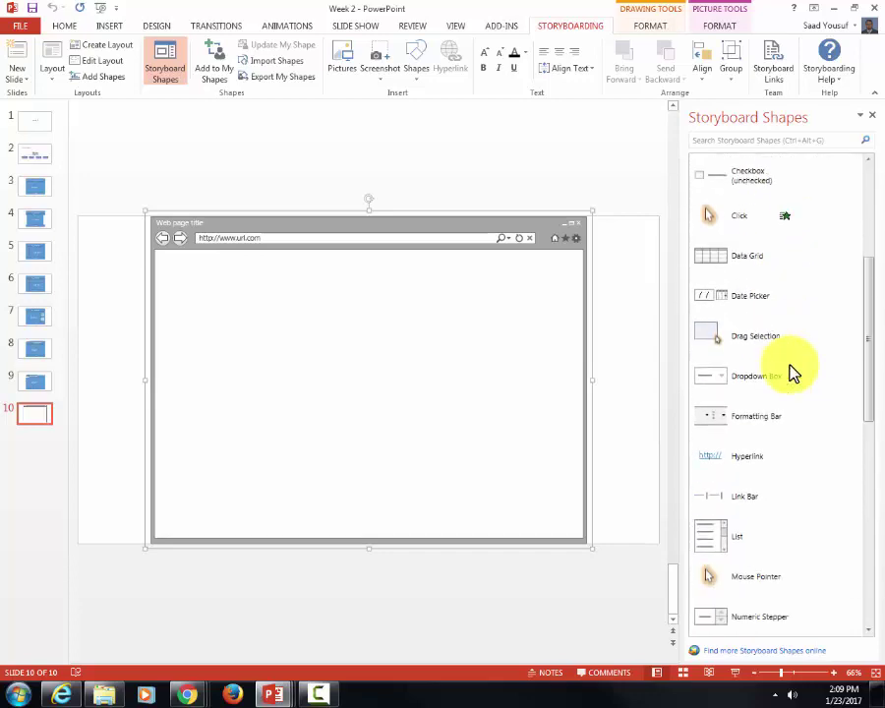
pyautogui.scroll(-6, 793, 373)
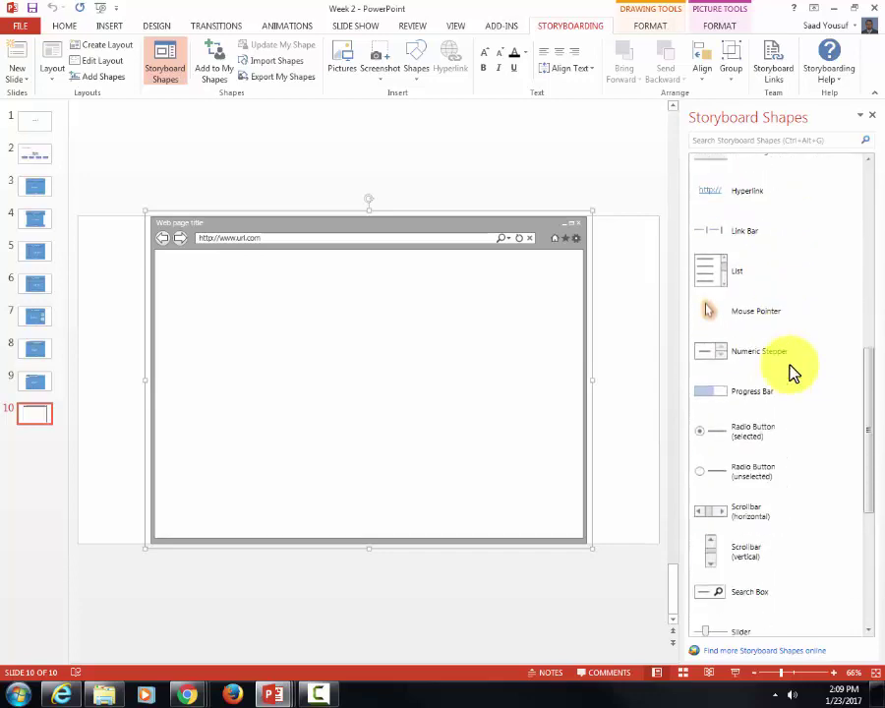
pyautogui.scroll(-2, 794, 373)
pyautogui.scroll(4, 794, 372)
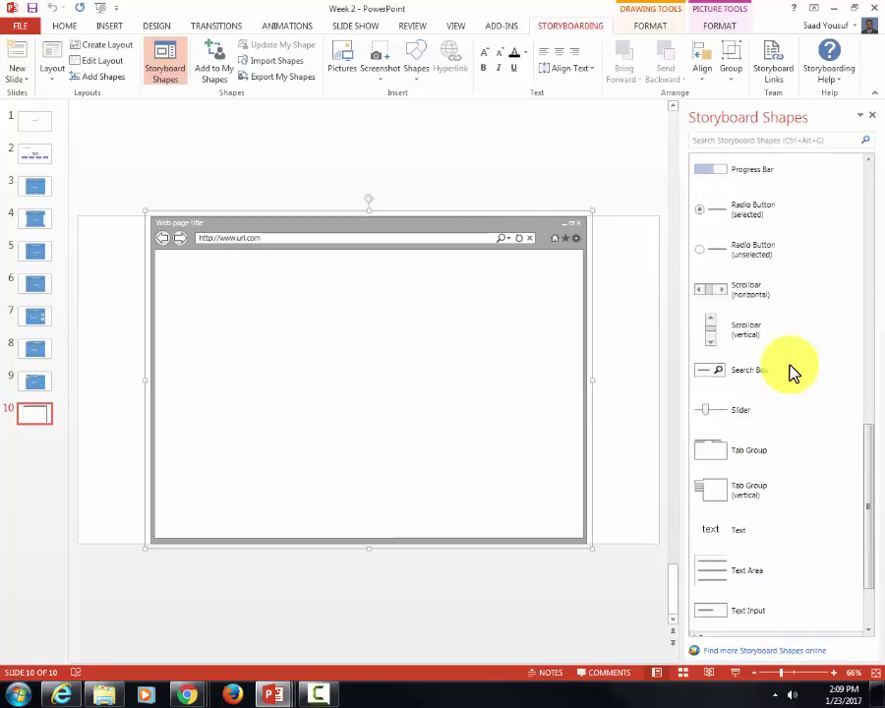
pyautogui.scroll(6, 793, 373)
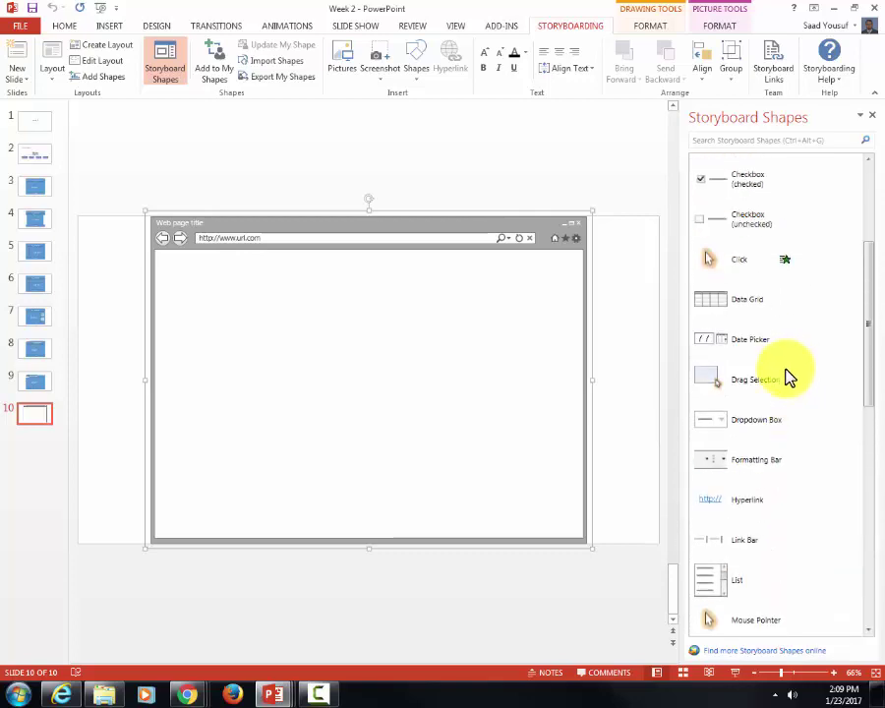
pyautogui.scroll(-10, 785, 368)
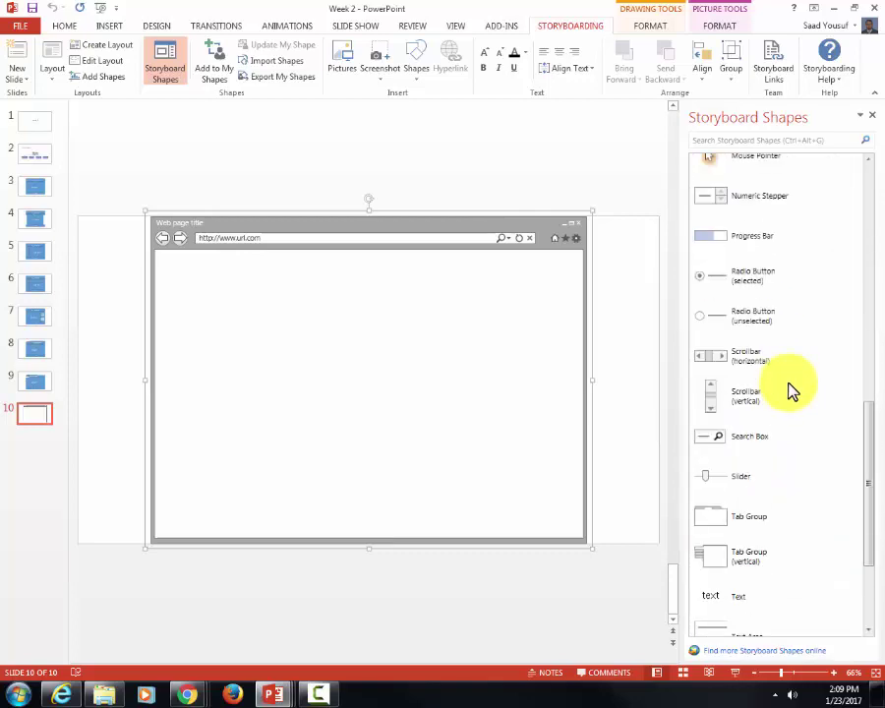
pyautogui.scroll(-1, 793, 391)
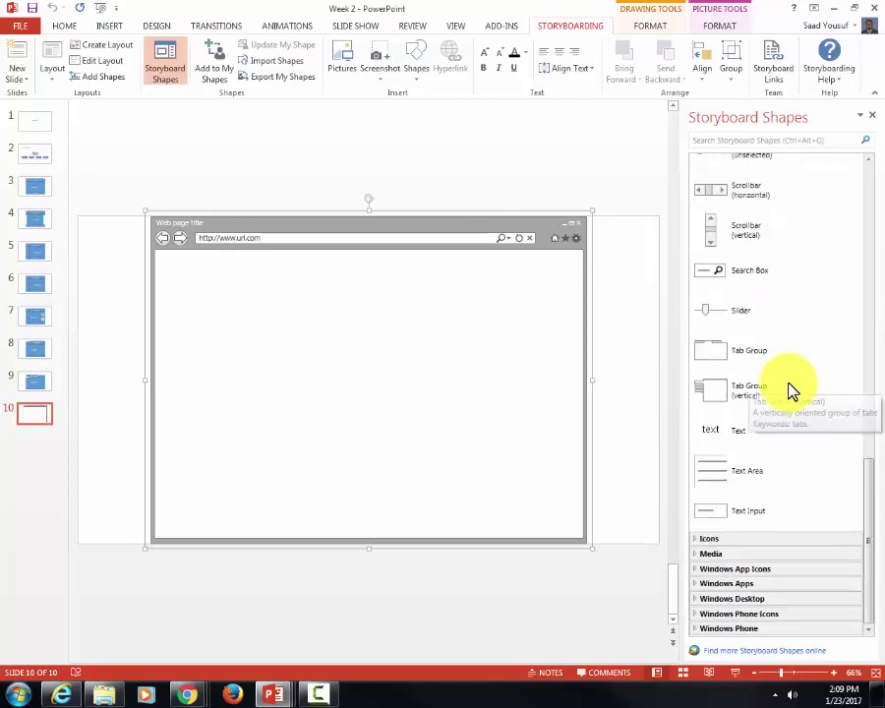
# Place a Text shape inside the browser mockup reading 'Training Site'
pyautogui.click(732, 437)
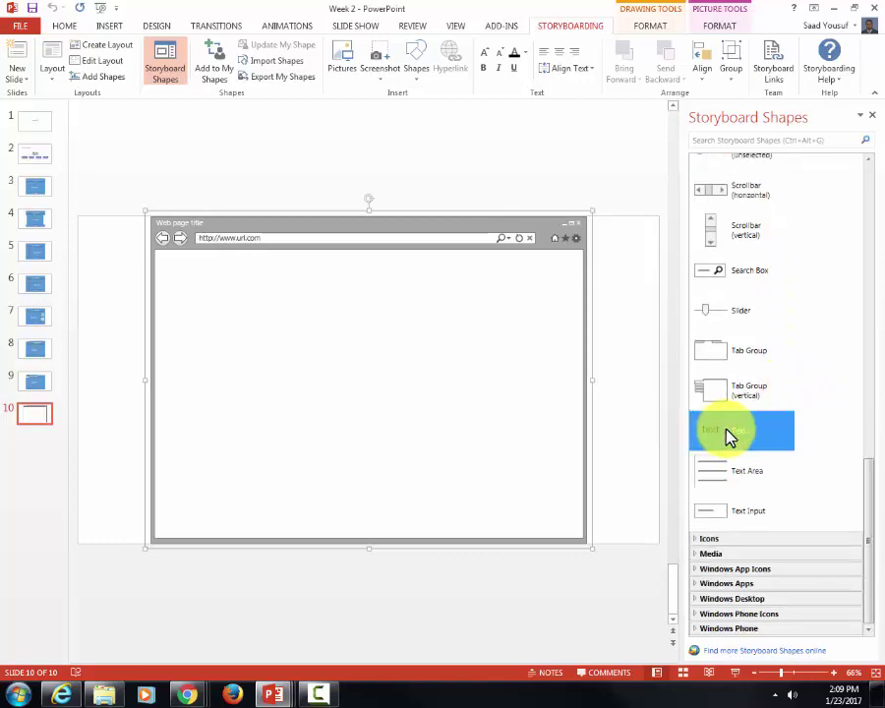
pyautogui.moveTo(737, 436); pyautogui.dragTo(252, 289)
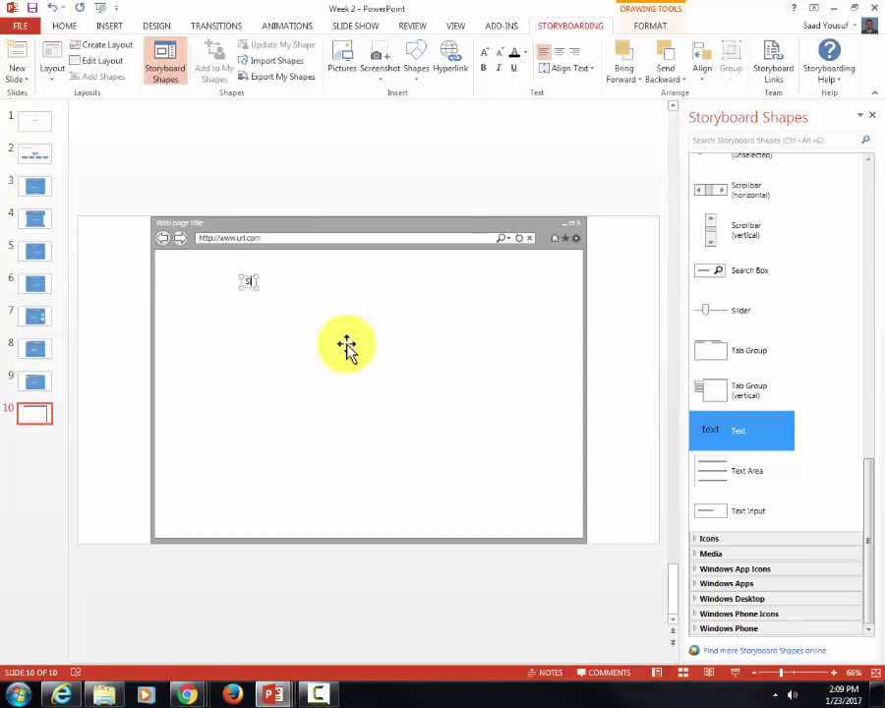
pyautogui.write('s')
pyautogui.write('Trainin')
pyautogui.write('g Site')
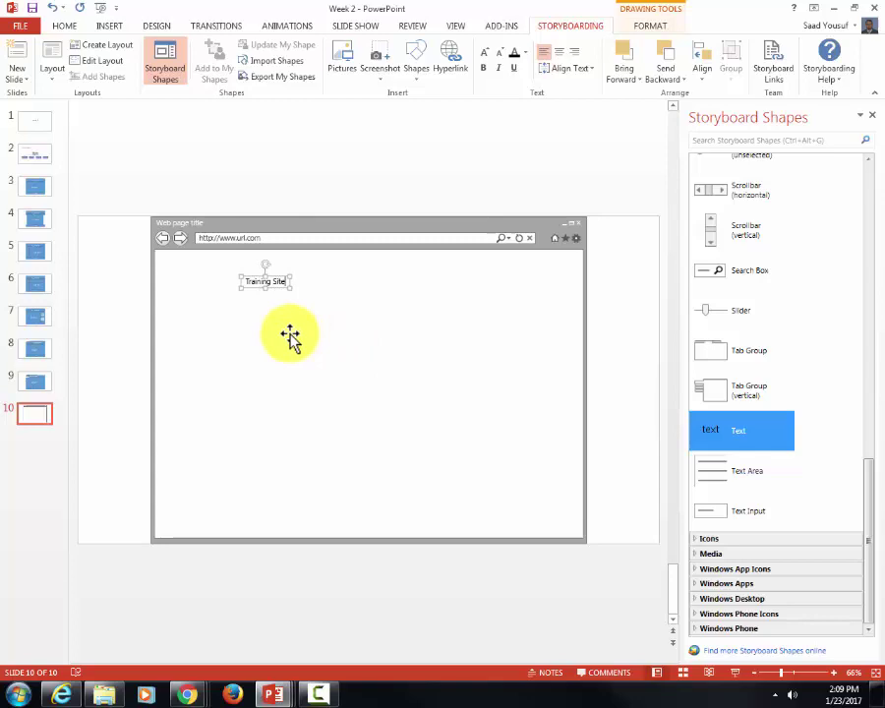
pyautogui.click(278, 289)
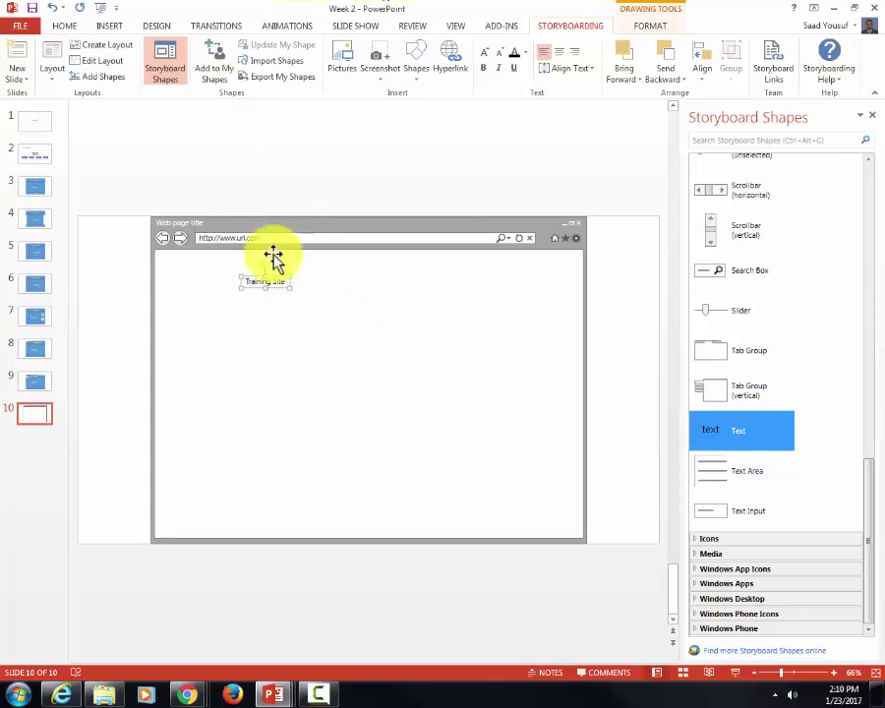
# Move the Training Site label to the top of the page area, then view slide 9
pyautogui.moveTo(271, 282); pyautogui.dragTo(539, 285)
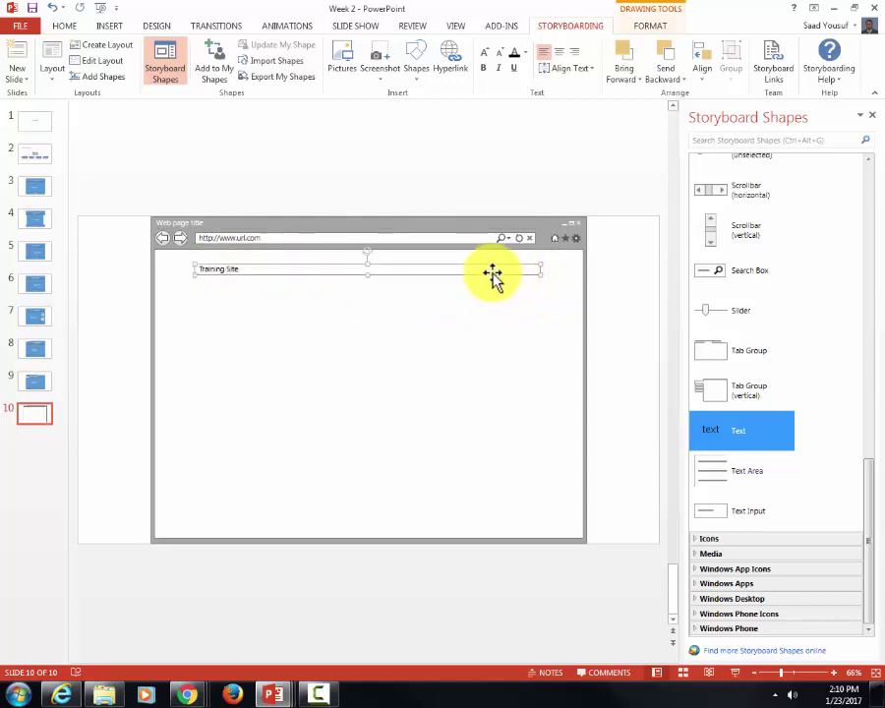
pyautogui.moveTo(483, 269); pyautogui.dragTo(479, 257)
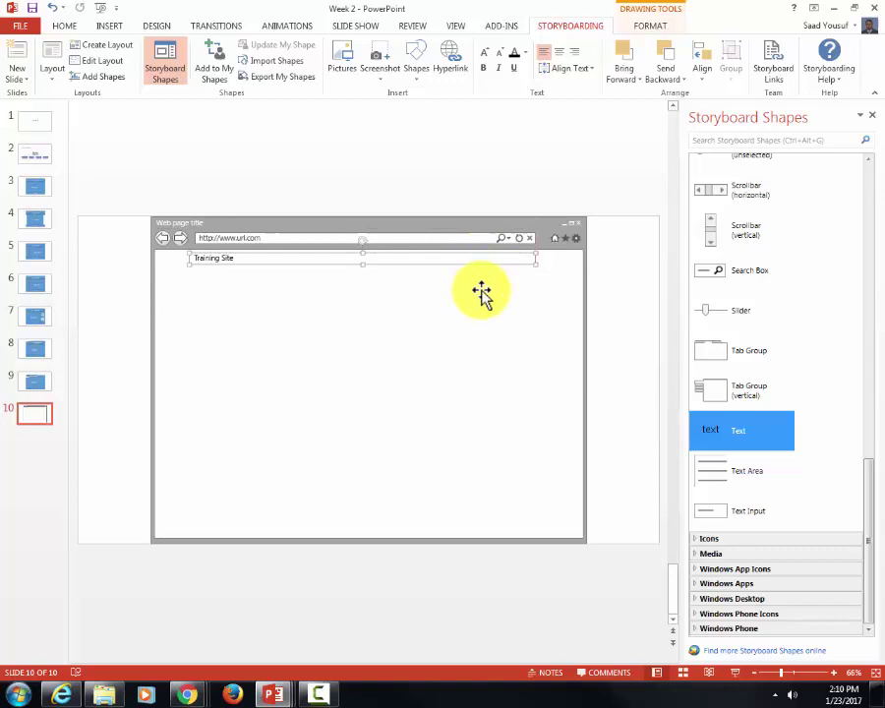
pyautogui.press('Up')
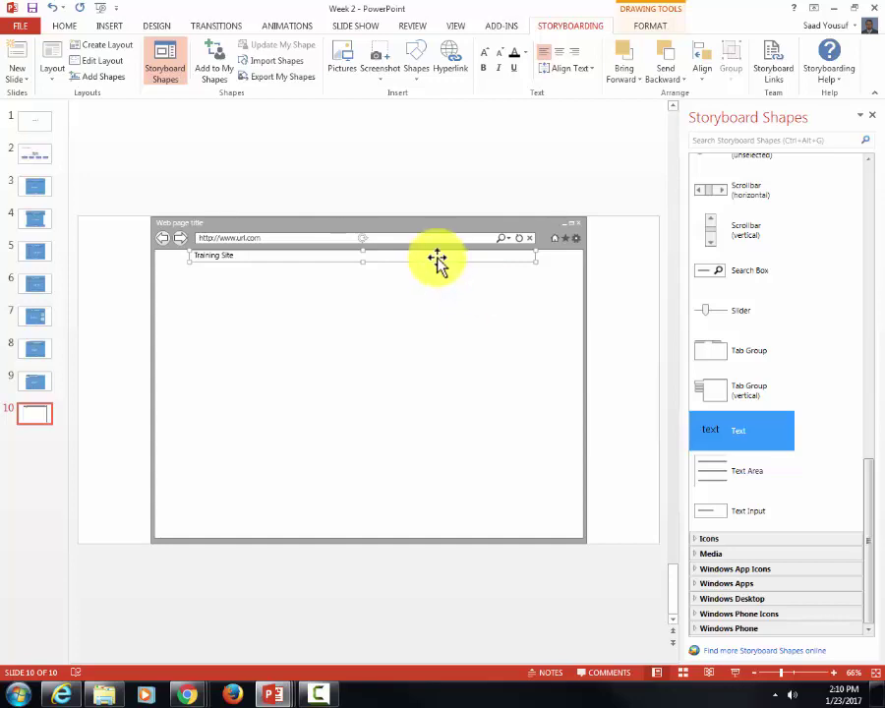
pyautogui.press('pageup')
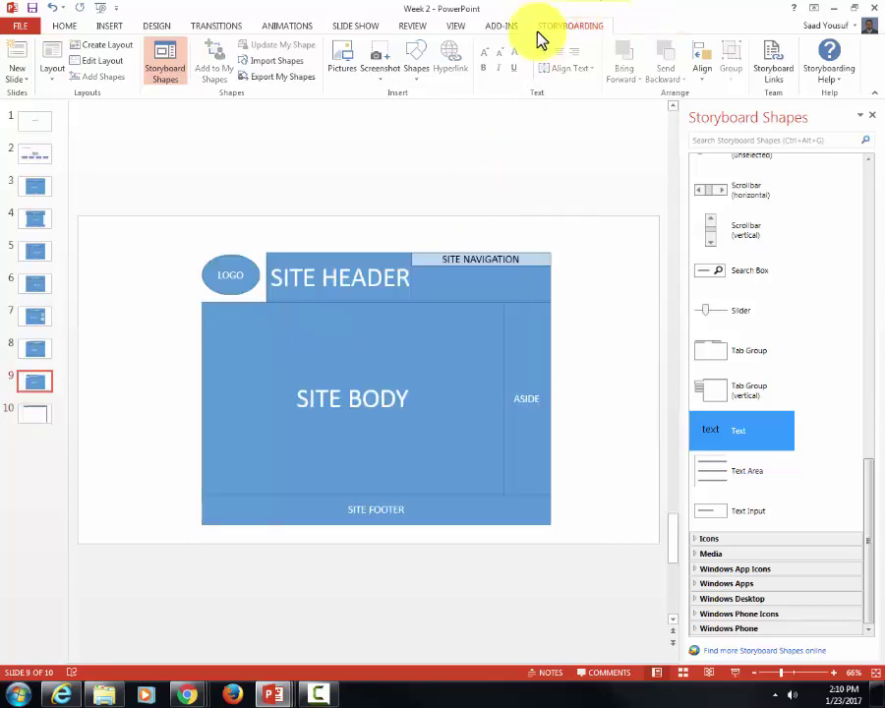
# On slide 10, enlarge the Training Site title font four steps and lower it slightly
pyautogui.click(48, 412)
pyautogui.click(226, 256)
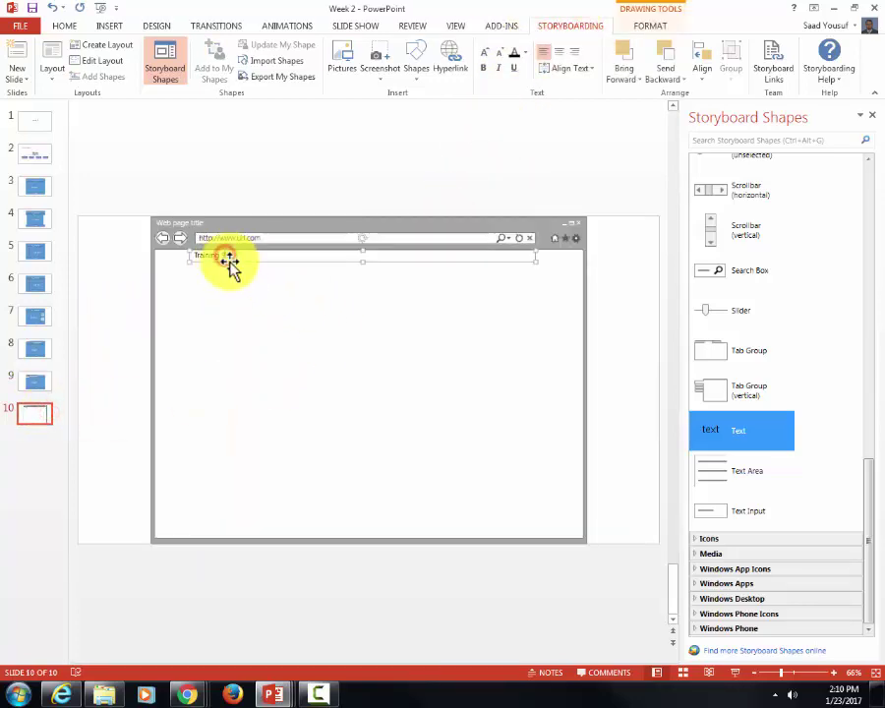
pyautogui.click(487, 56)
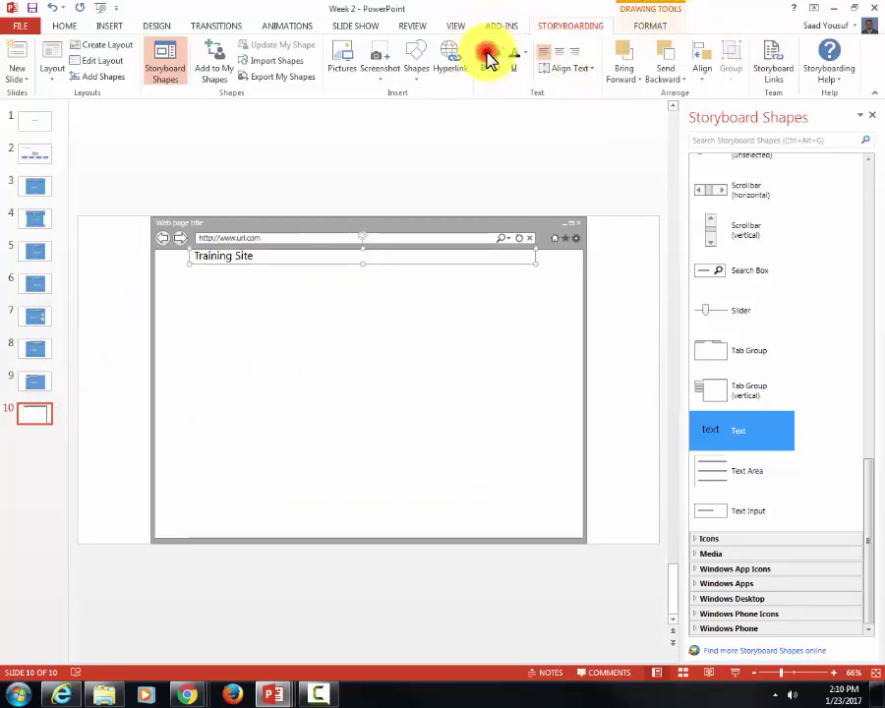
pyautogui.click(487, 56)
pyautogui.click(487, 56)
pyautogui.click(487, 56)
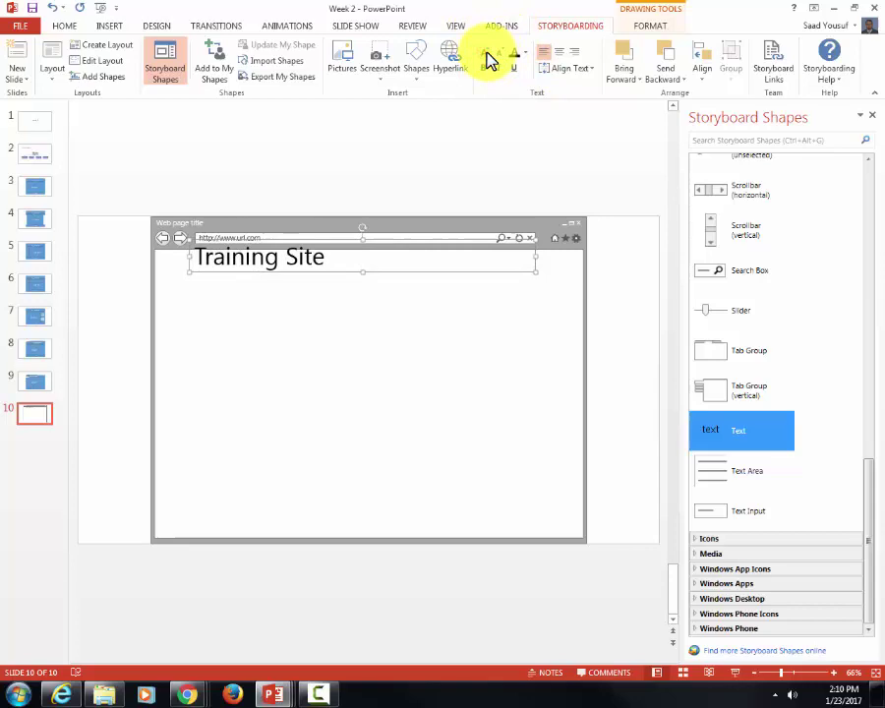
pyautogui.moveTo(429, 275); pyautogui.dragTo(428, 282)
# Make the Training Site title green, bold and centred, nudging it slightly lower
pyautogui.click(524, 53)
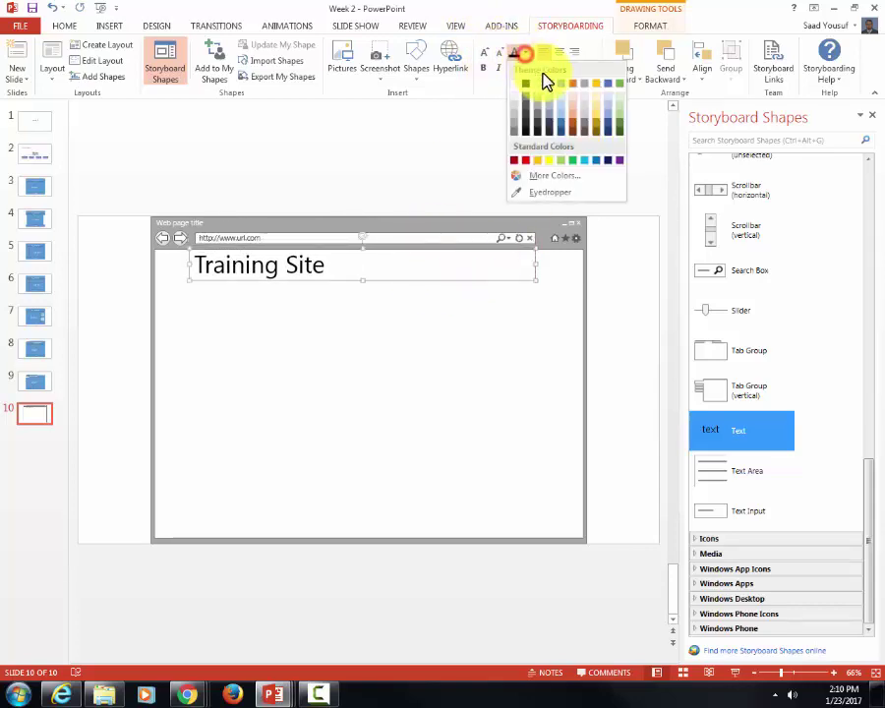
pyautogui.click(618, 92)
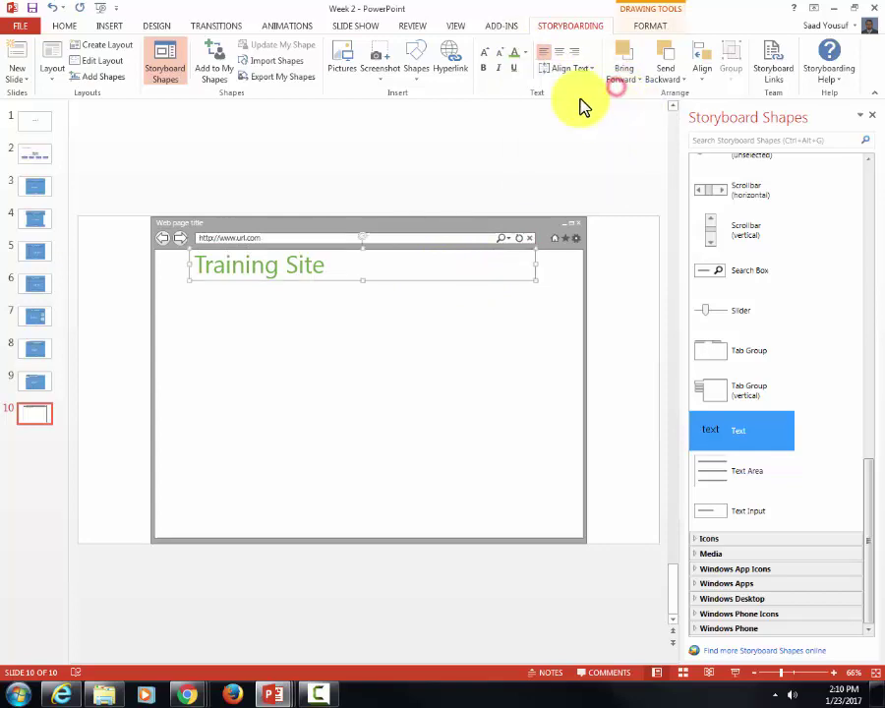
pyautogui.click(479, 74)
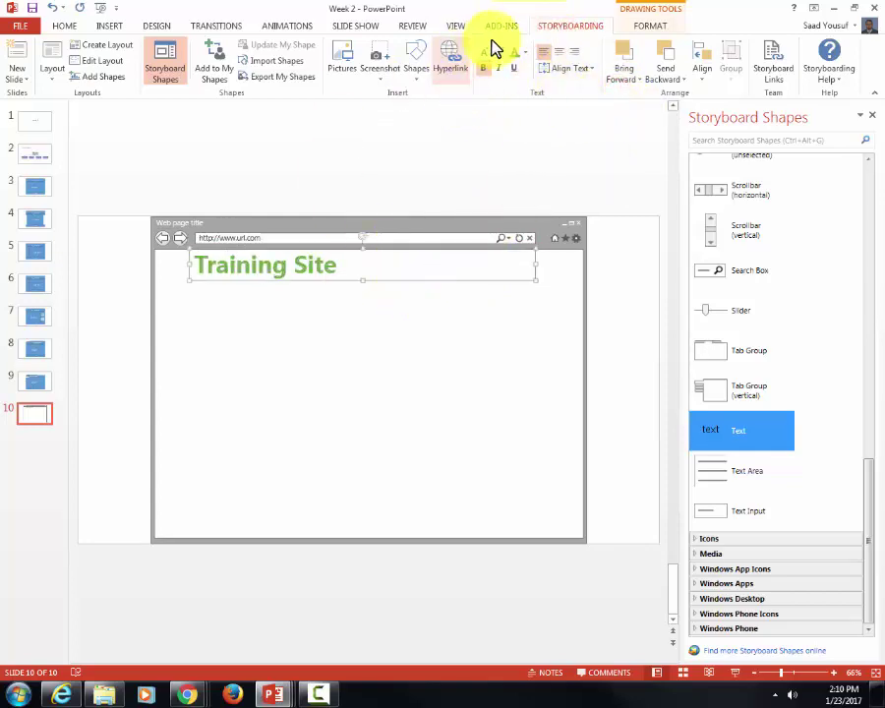
pyautogui.click(562, 57)
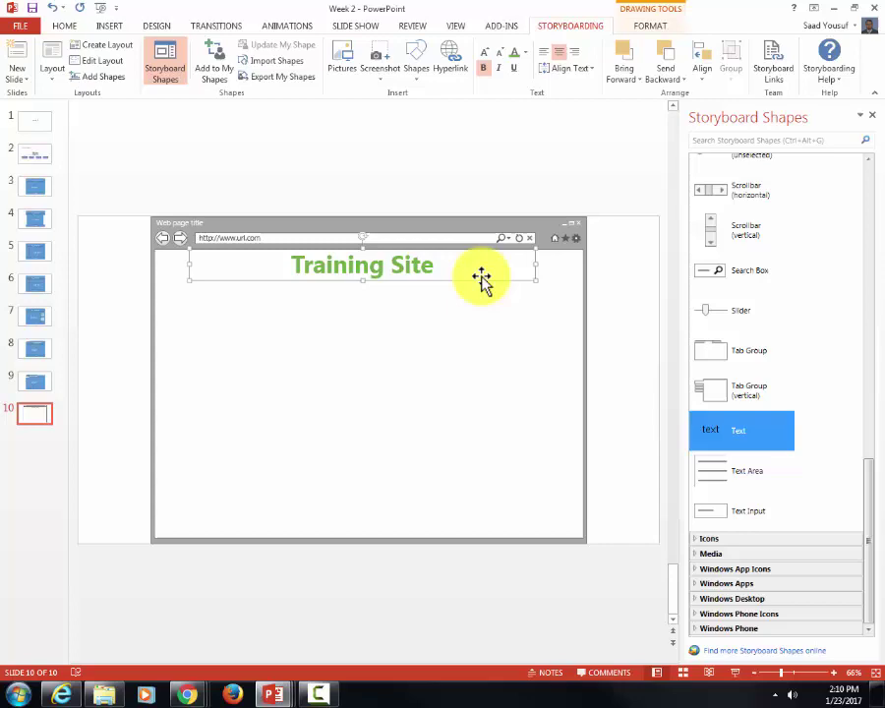
pyautogui.moveTo(481, 274); pyautogui.dragTo(482, 280)
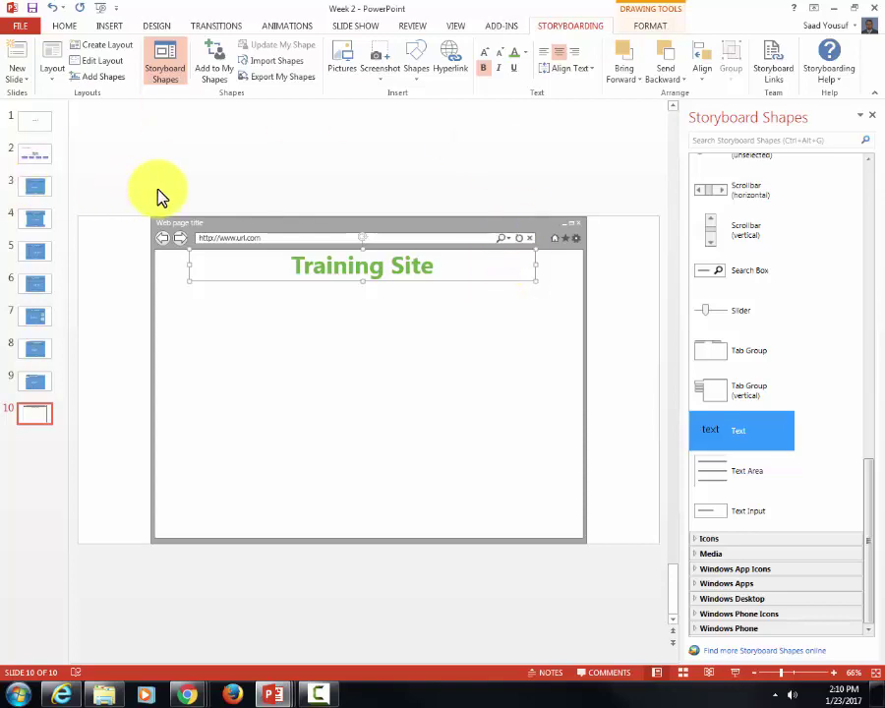
# Give the Training Site title box a light green shape fill
pyautogui.rightClick(304, 264)
pyautogui.press('Escape')
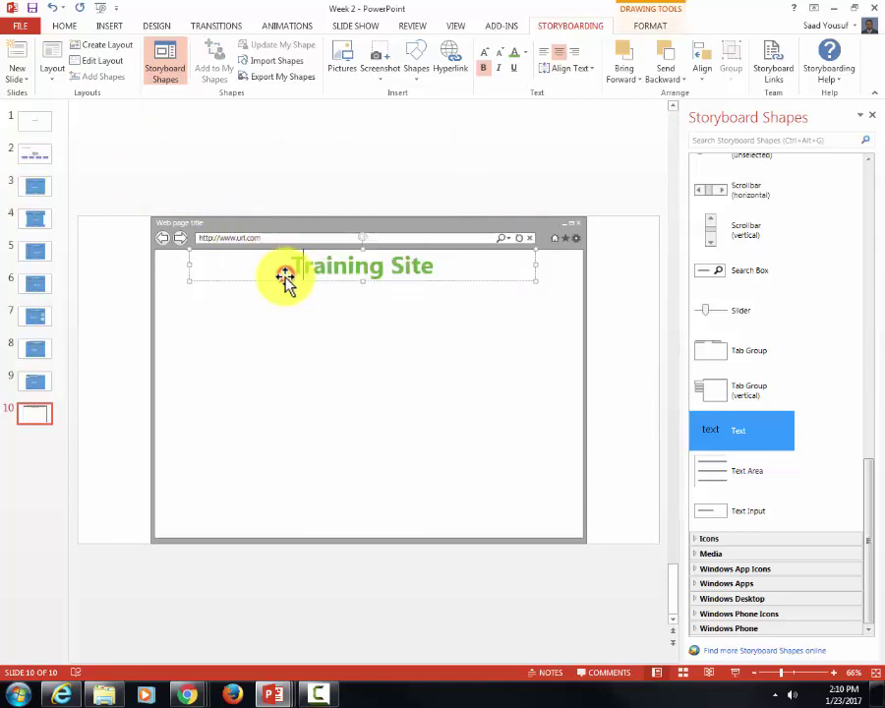
pyautogui.rightClick(285, 276)
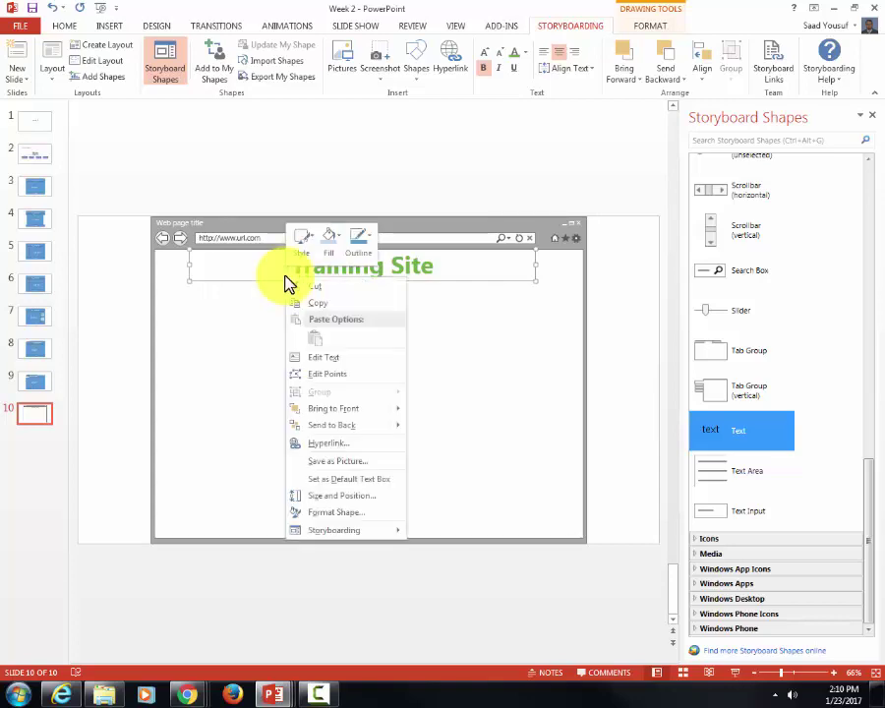
pyautogui.click(282, 184)
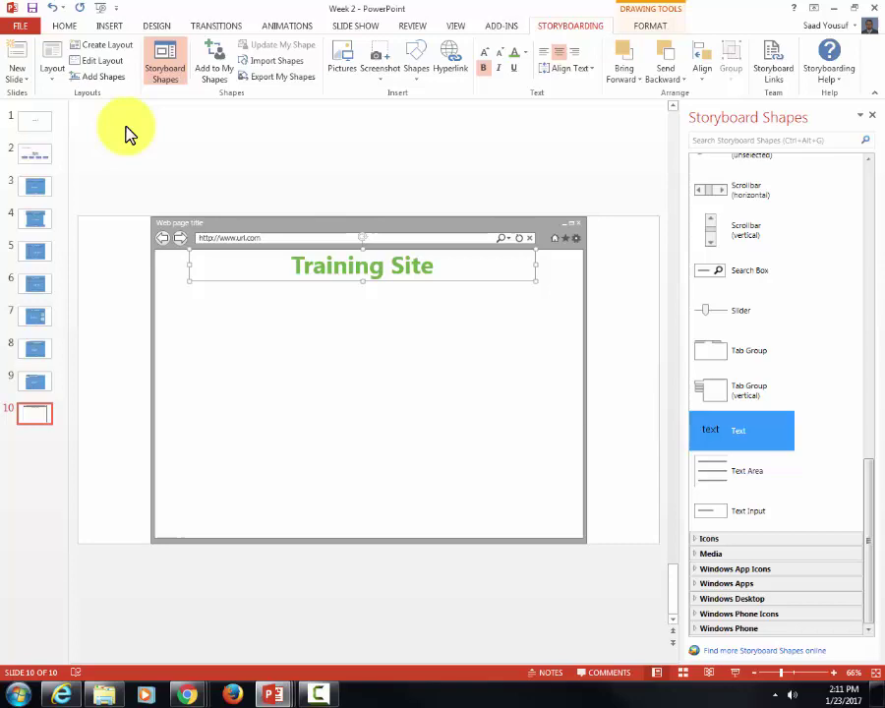
pyautogui.click(62, 25)
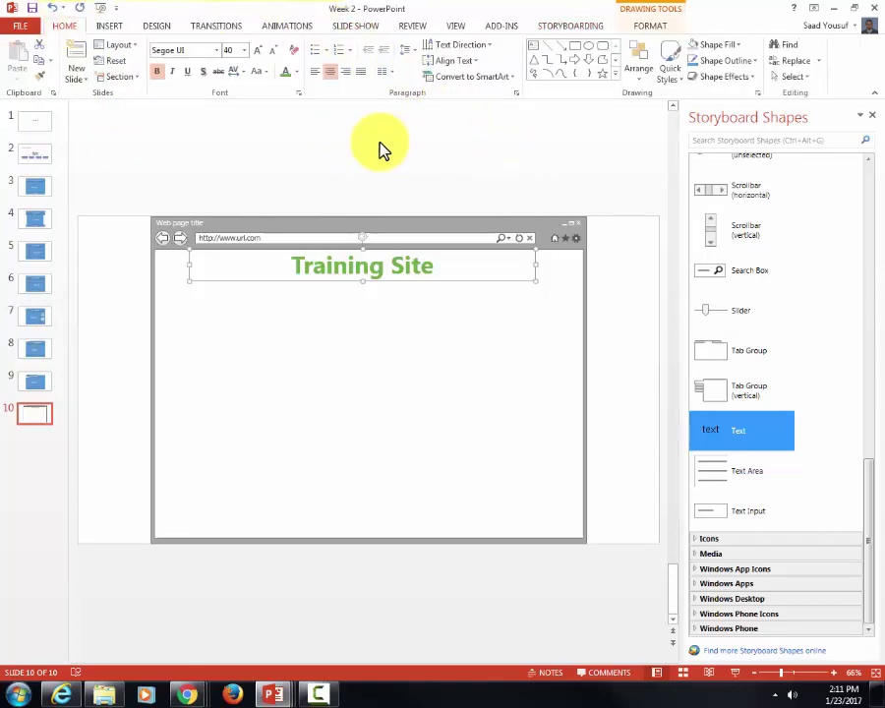
pyautogui.click(732, 45)
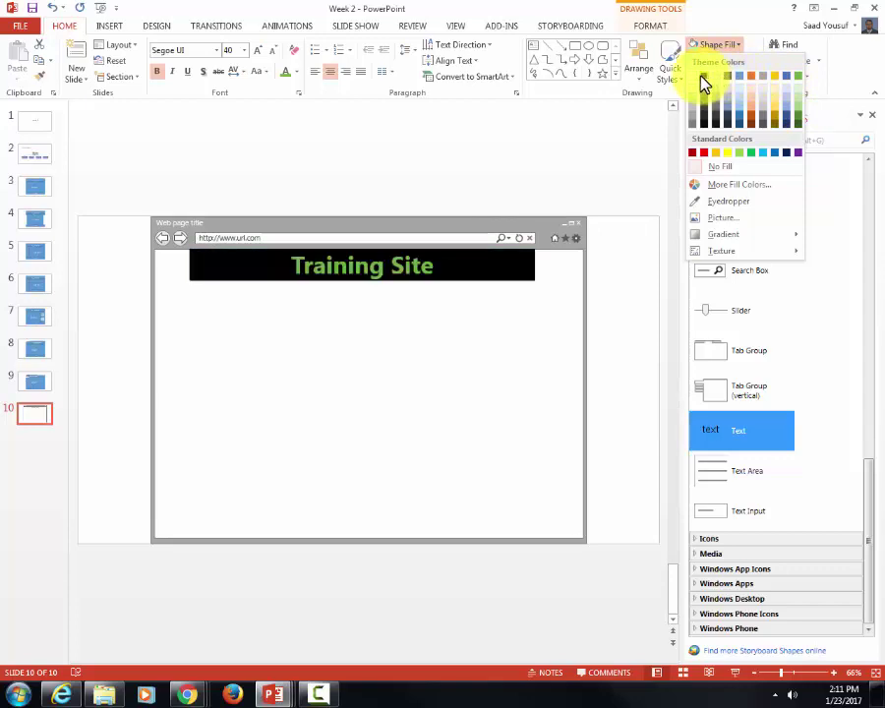
pyautogui.click(794, 86)
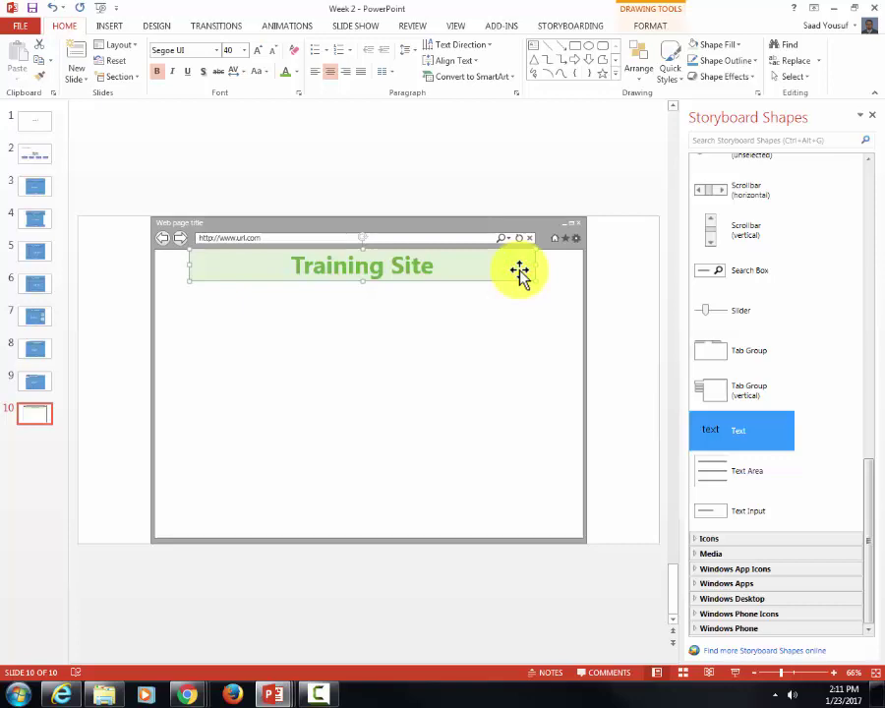
# Copy the header box to the mockup bottom and change its text to 'Page Footer'
pyautogui.moveTo(458, 287); pyautogui.dragTo(455, 529)
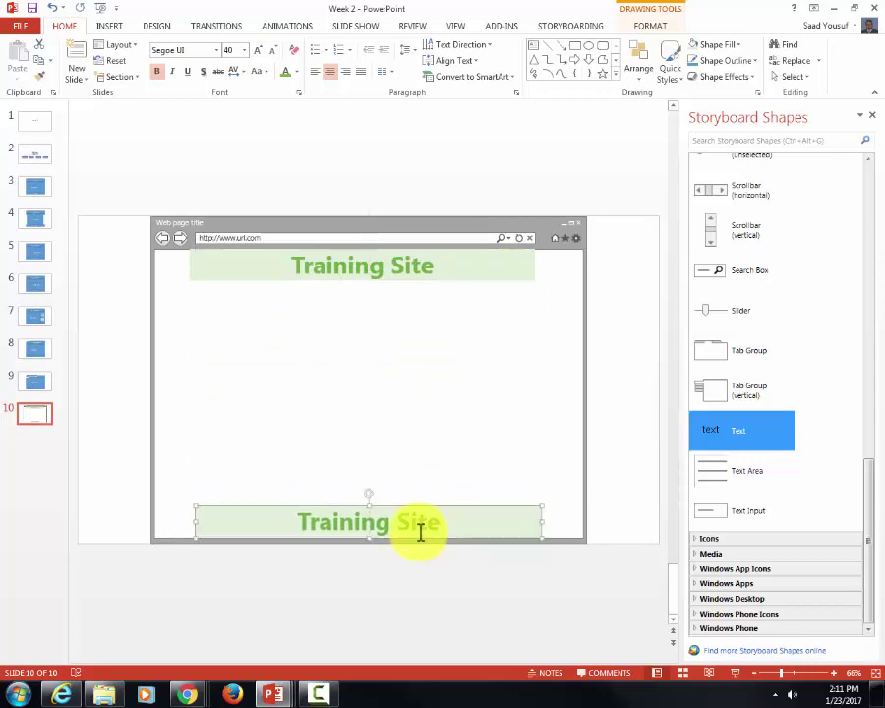
pyautogui.doubleClick(320, 526)
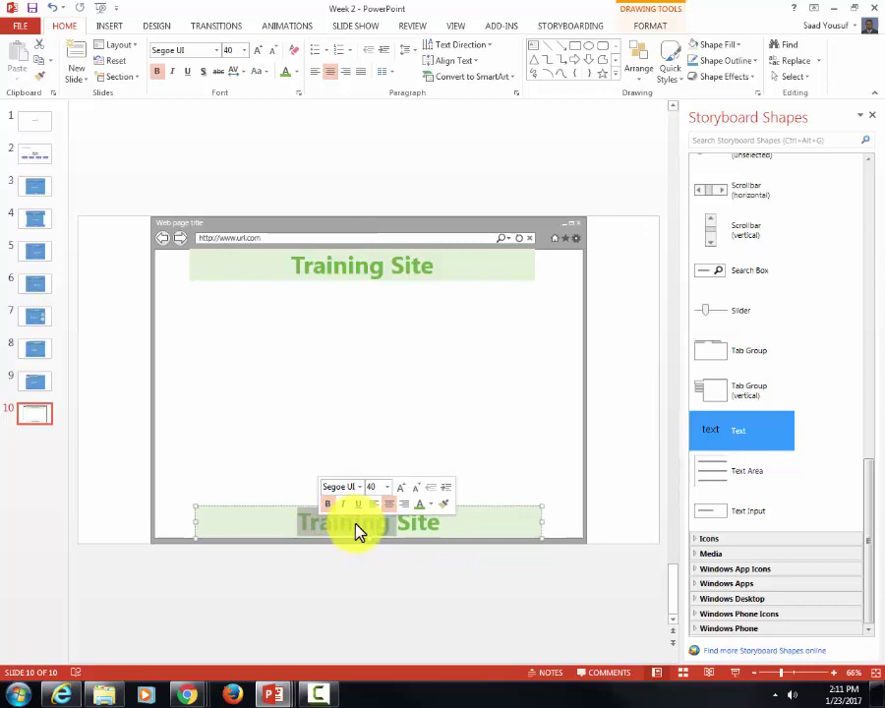
pyautogui.press('BackSpace')
pyautogui.press('Delete')
pyautogui.press('Delete')
pyautogui.press('Delete')
pyautogui.press('Delete')
pyautogui.press('Delete')
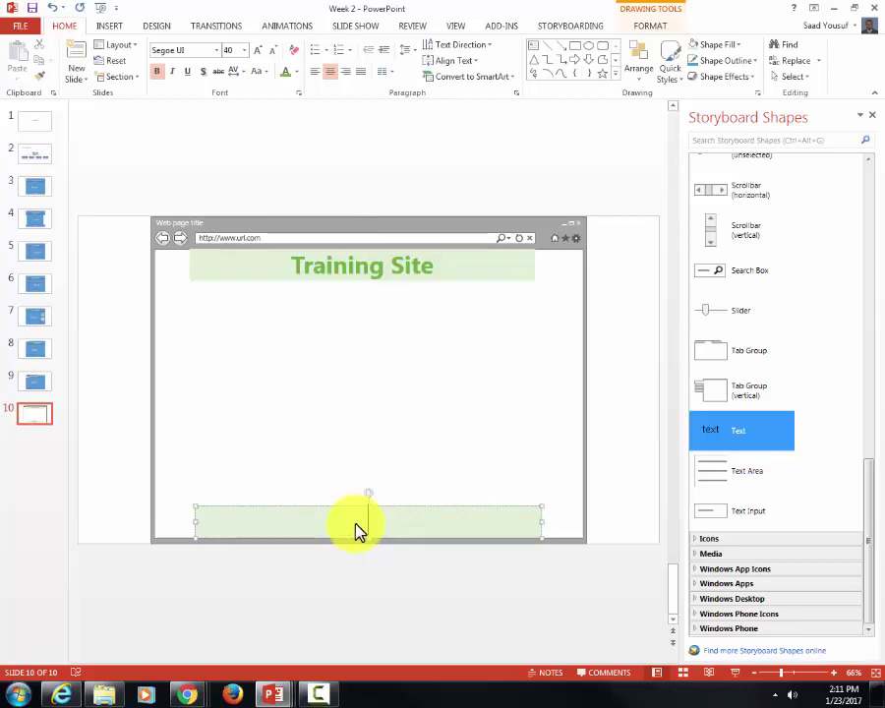
pyautogui.write('Page Footer')
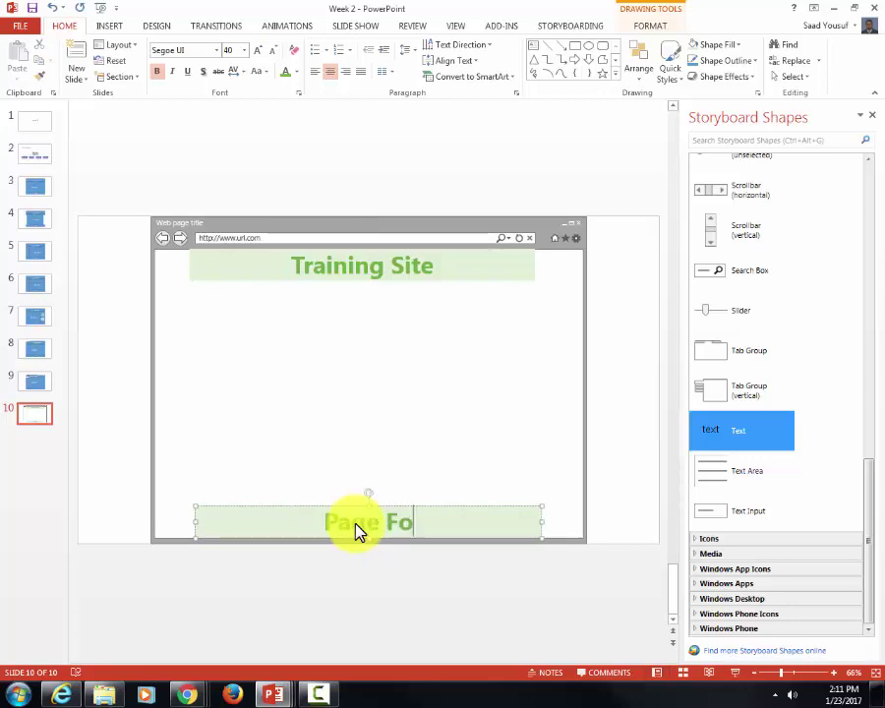
pyautogui.click(413, 507)
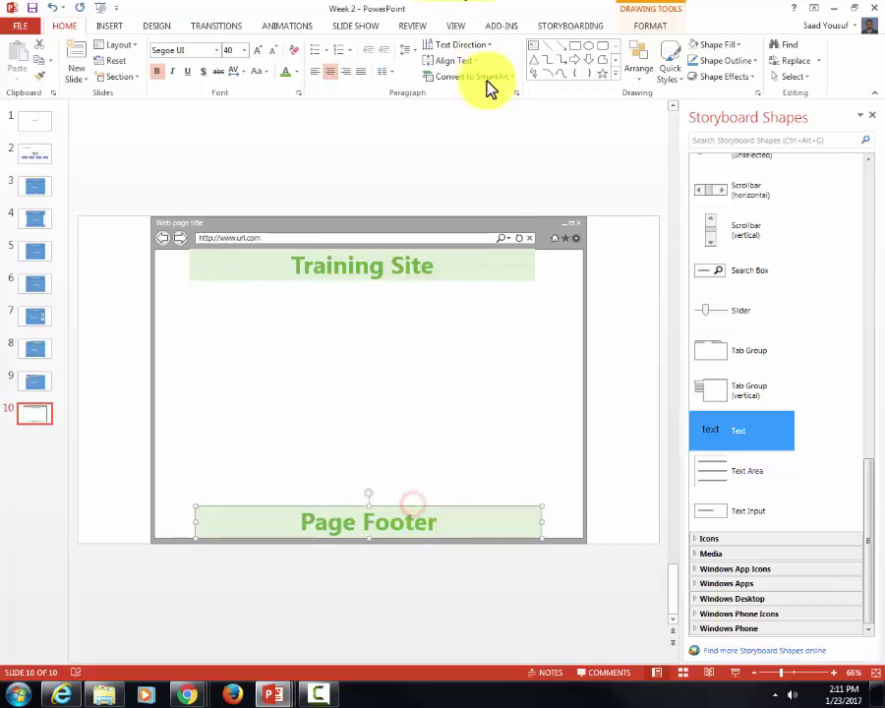
# Set the Page Footer text to 24 pt and nudge the box down to the bottom edge
pyautogui.click(232, 52)
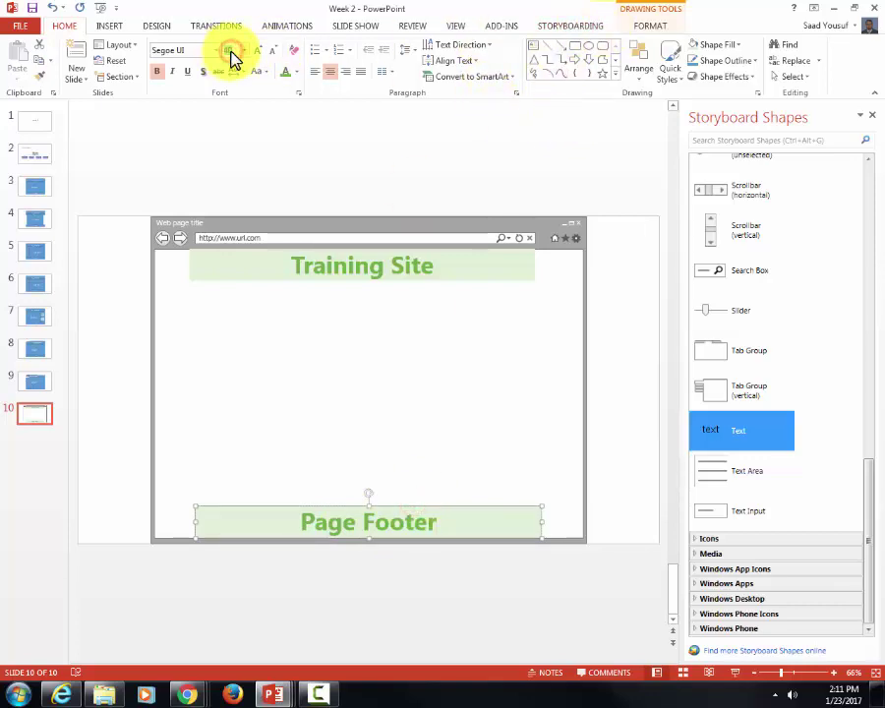
pyautogui.write('24')
pyautogui.press('Return')
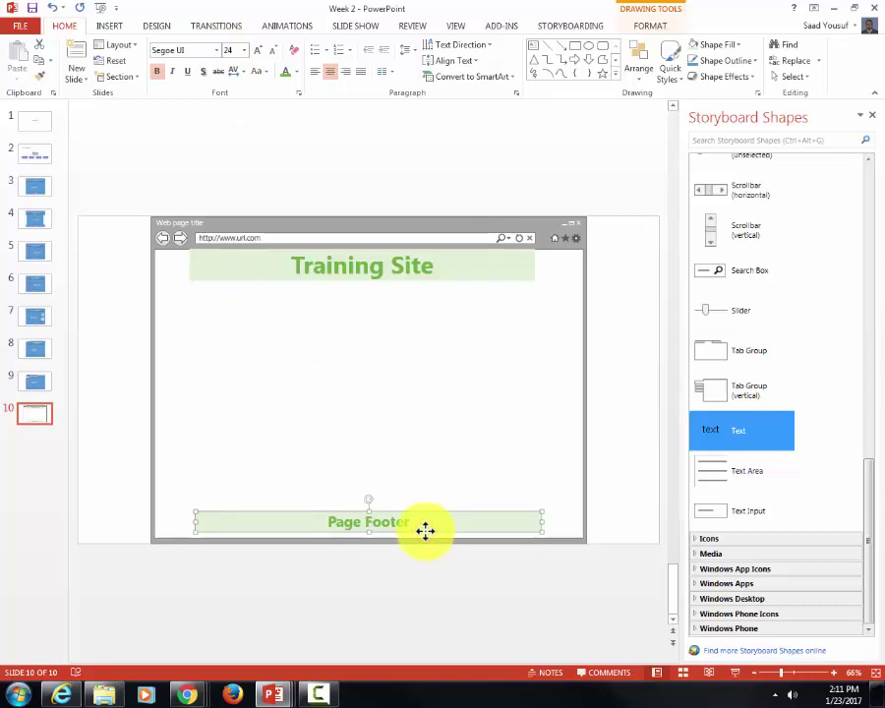
pyautogui.press('Down')
pyautogui.press('Down')
pyautogui.press('Down')
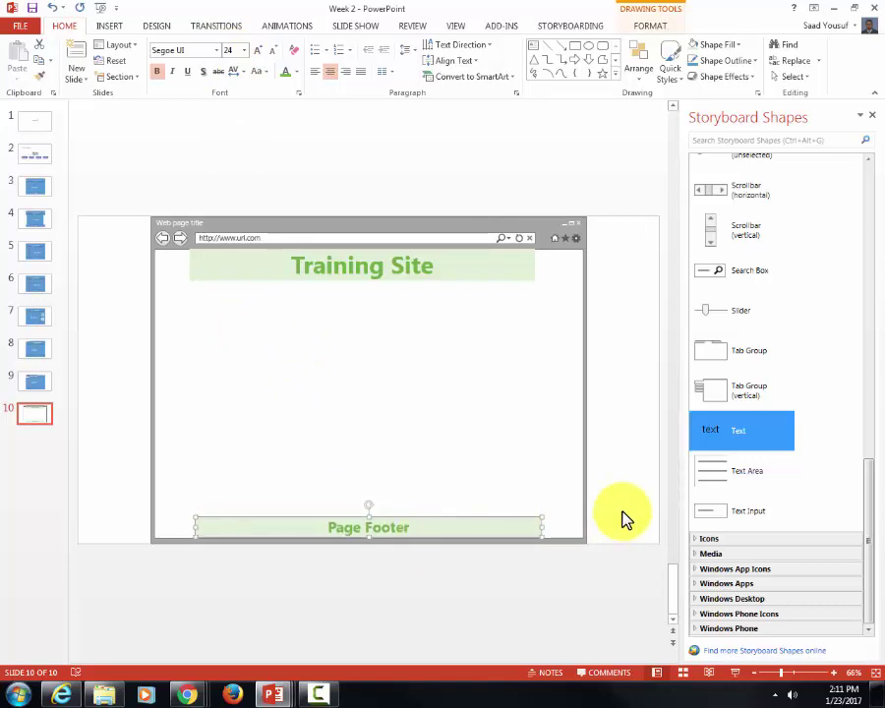
pyautogui.click(621, 505)
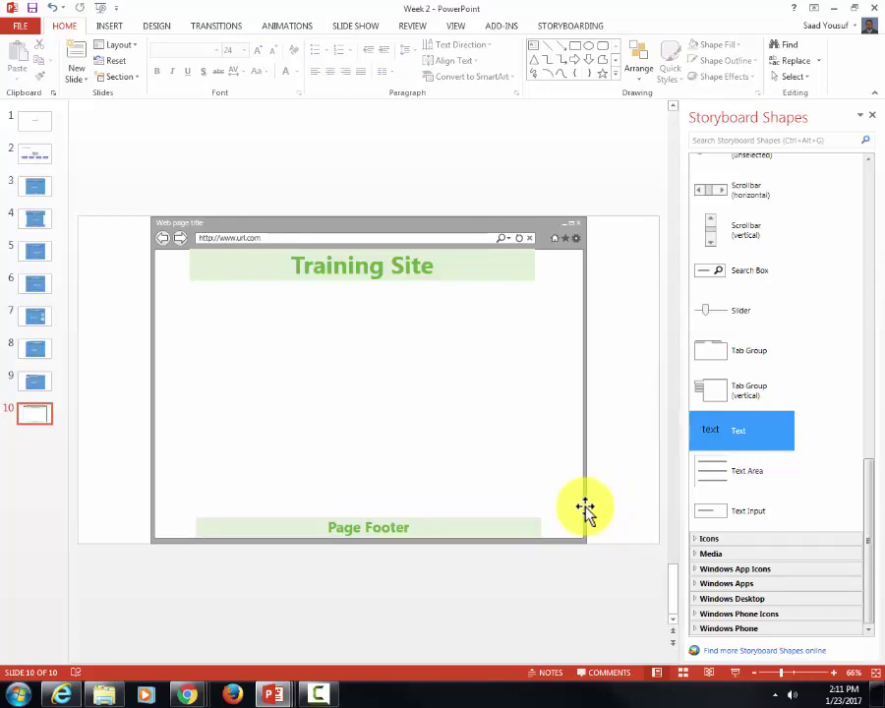
pyautogui.click(485, 278)
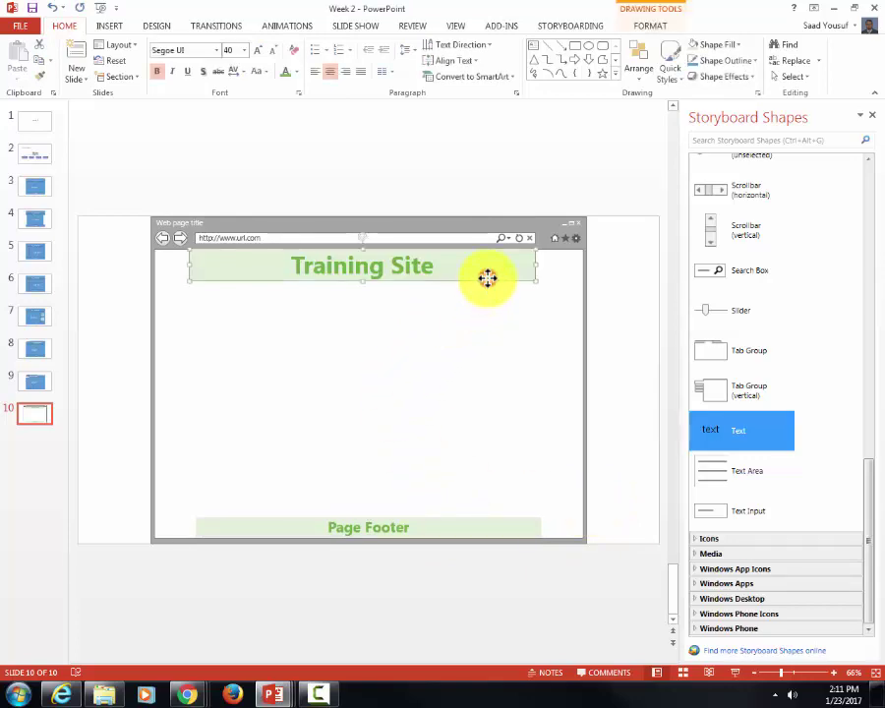
pyautogui.click(626, 288)
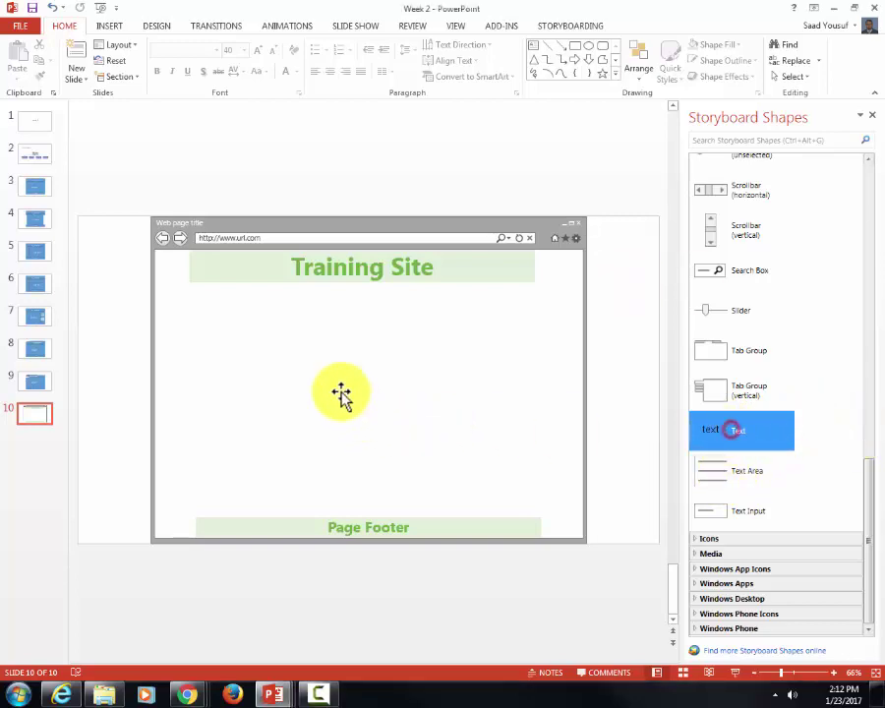
# Add a new Text shape under the header and widen it across the content area
pyautogui.click(715, 435)
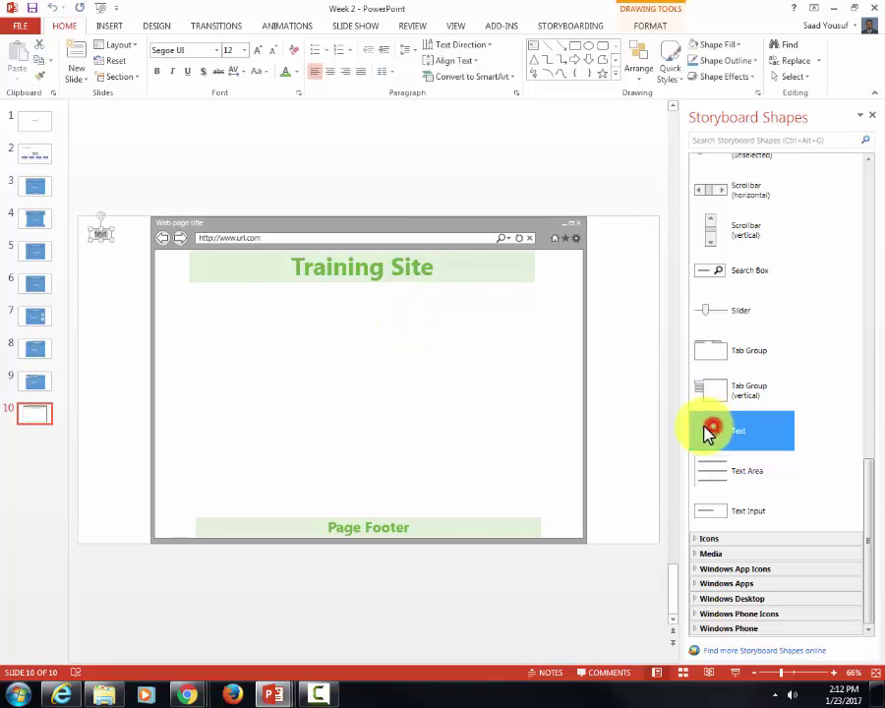
pyautogui.moveTo(149, 266); pyautogui.dragTo(264, 298)
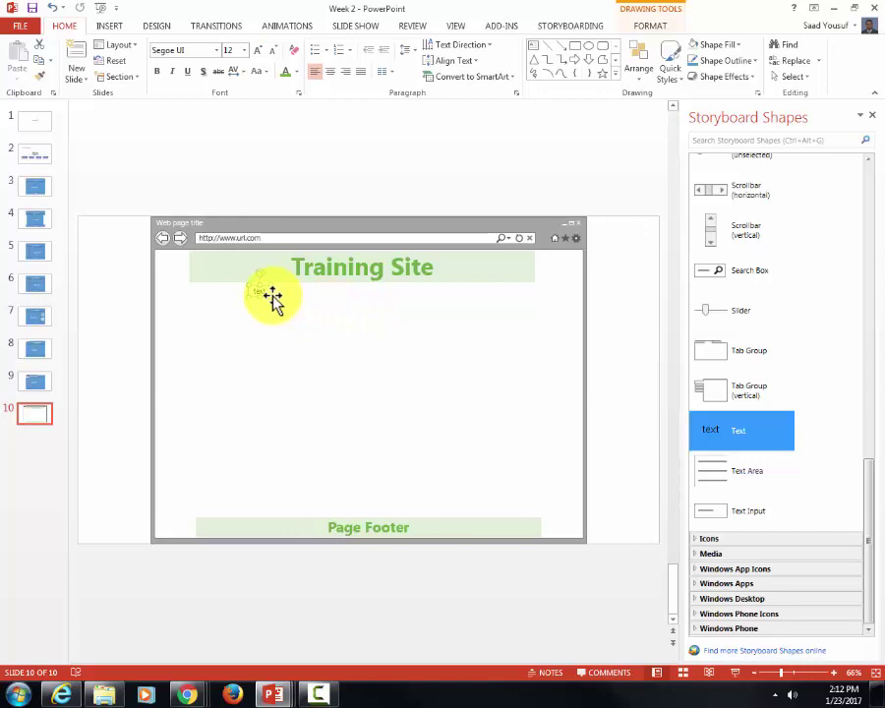
pyautogui.moveTo(270, 296); pyautogui.dragTo(462, 290)
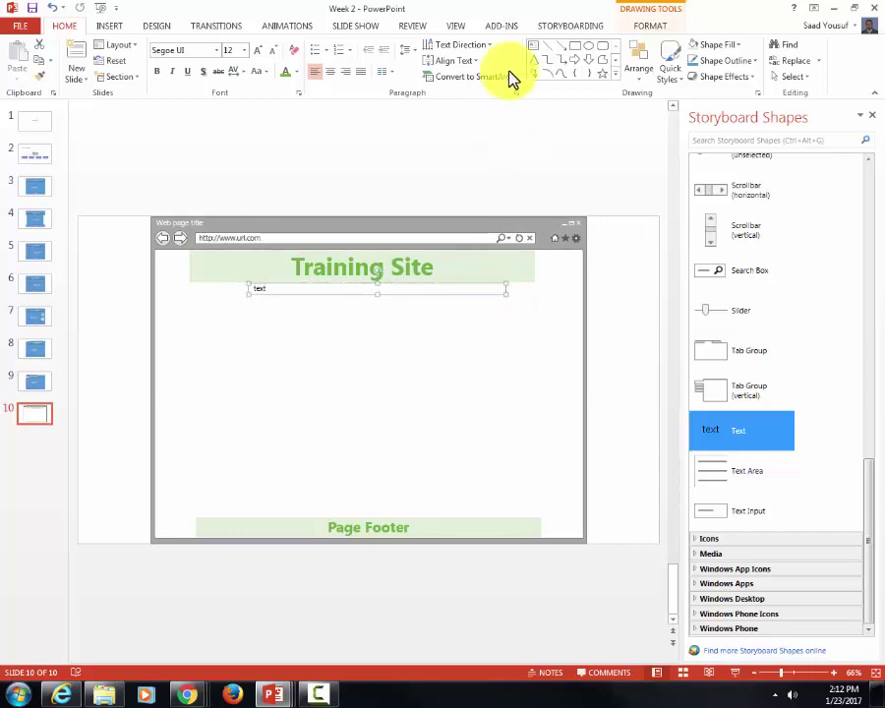
# Set the text to 18 pt and start typing the links 'Home | Contact Us | Gal…'
pyautogui.click(228, 50)
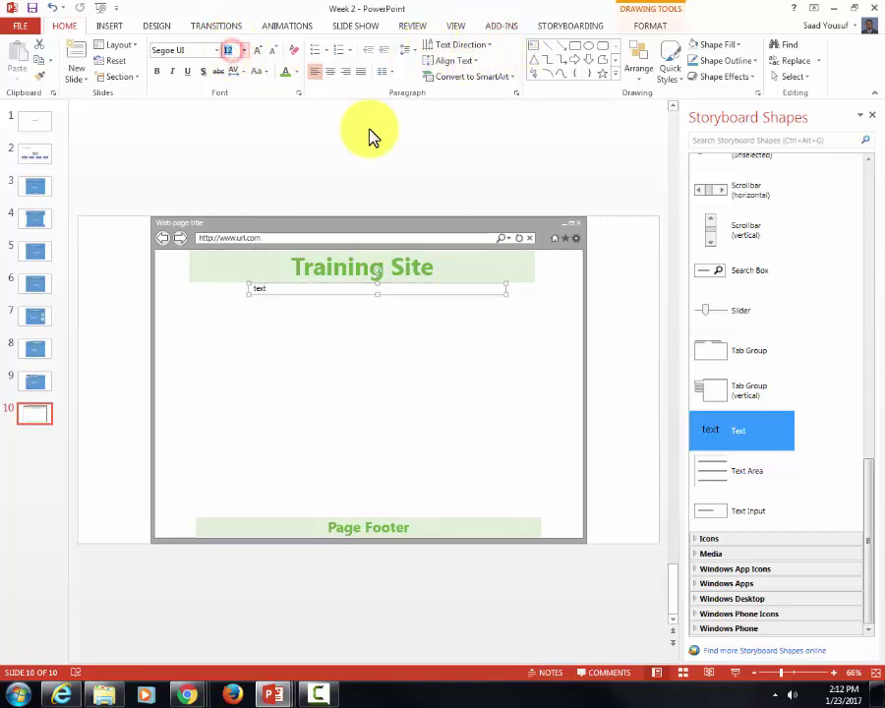
pyautogui.write('18')
pyautogui.press('Return')
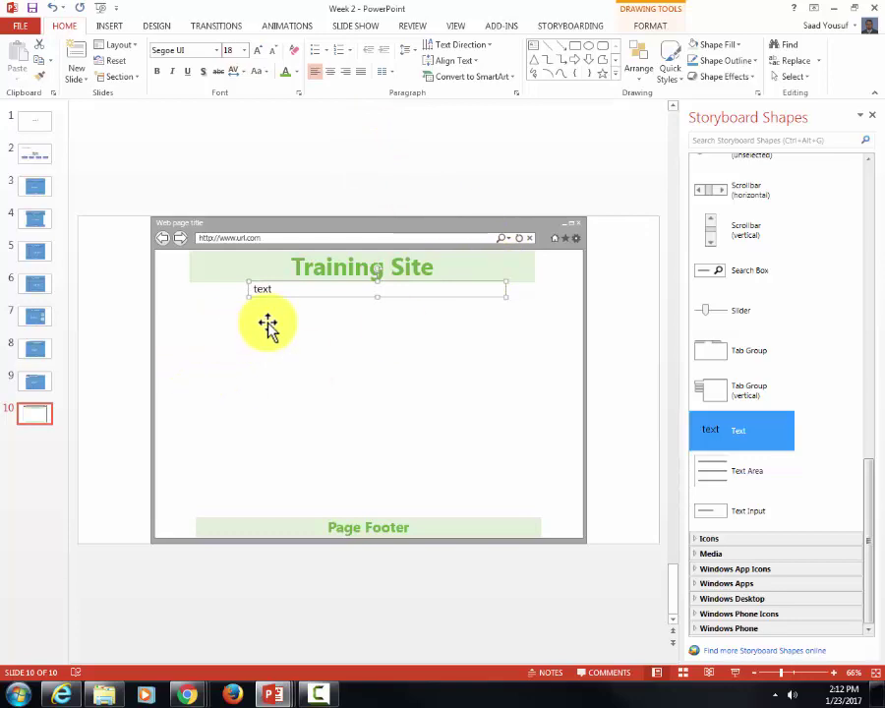
pyautogui.doubleClick(262, 289)
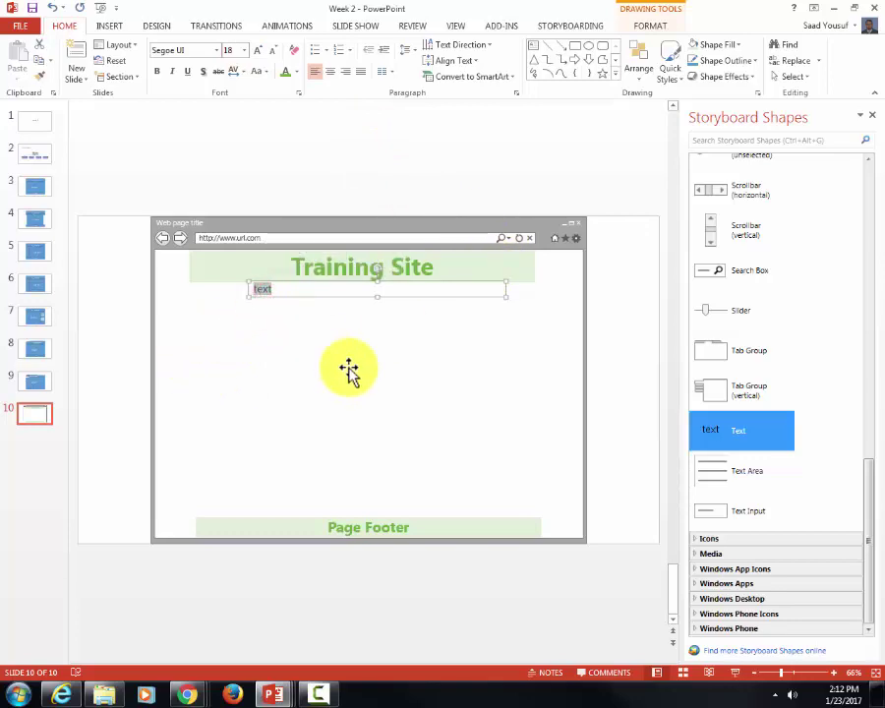
pyautogui.write('Home ')
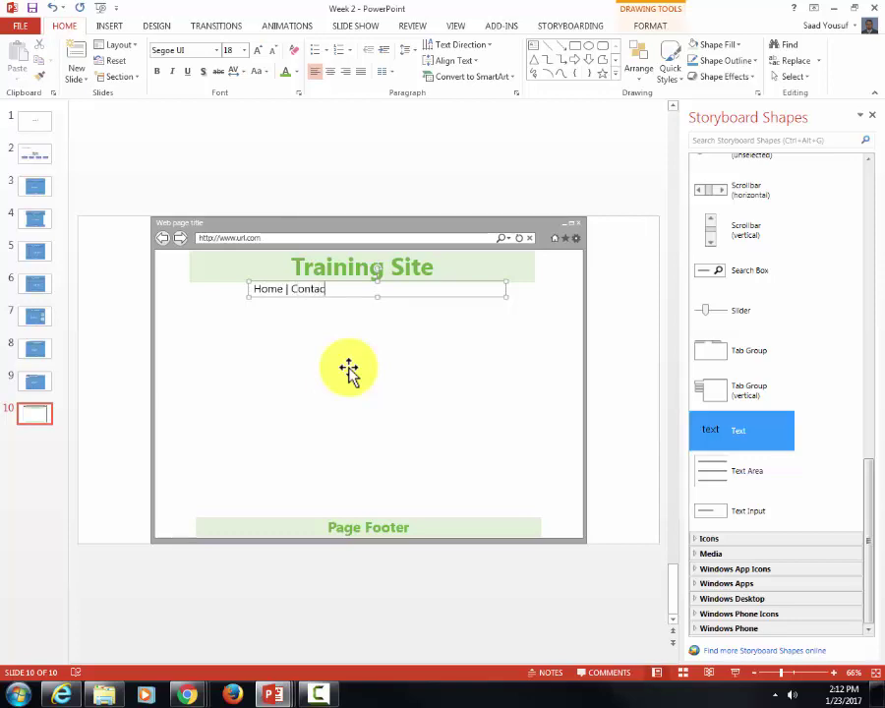
pyautogui.write('| Contact Us | Gallery | FAQs | Faculty')
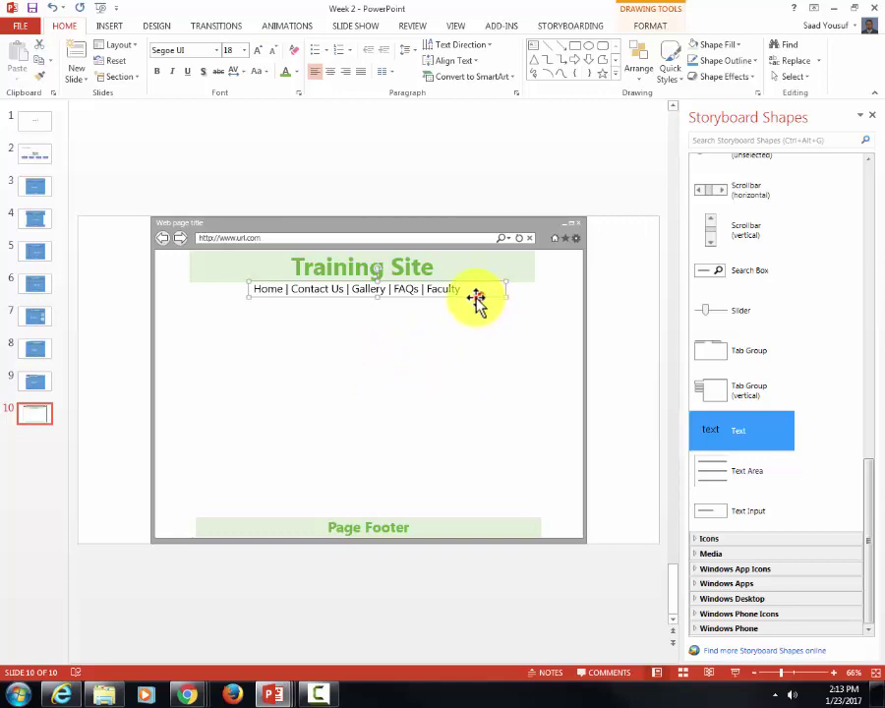
# Centre and bold the navigation links, and colour Contact Us through Faculty grey
pyautogui.click(330, 72)
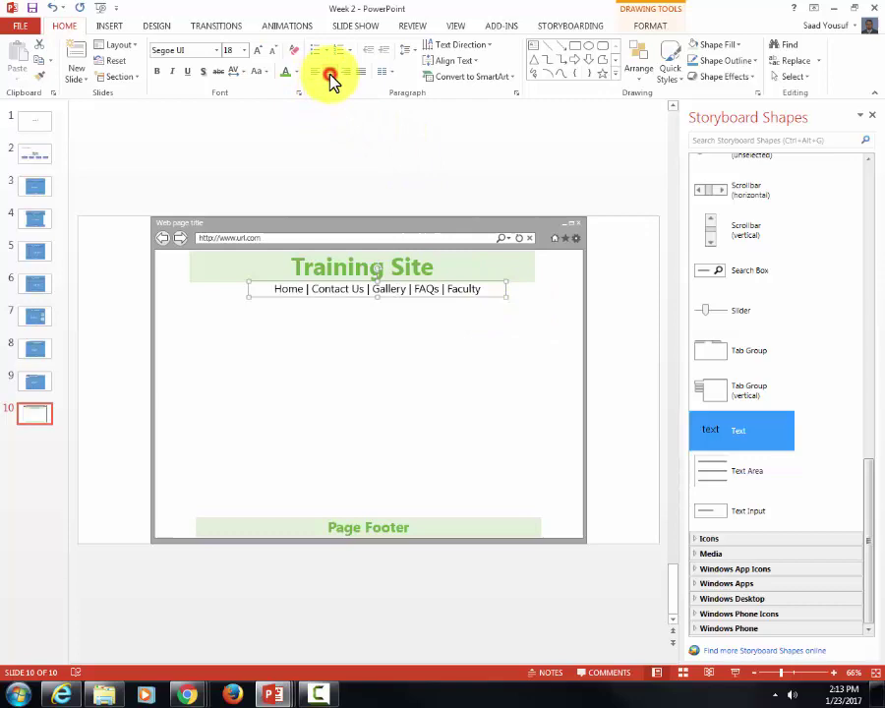
pyautogui.click(157, 79)
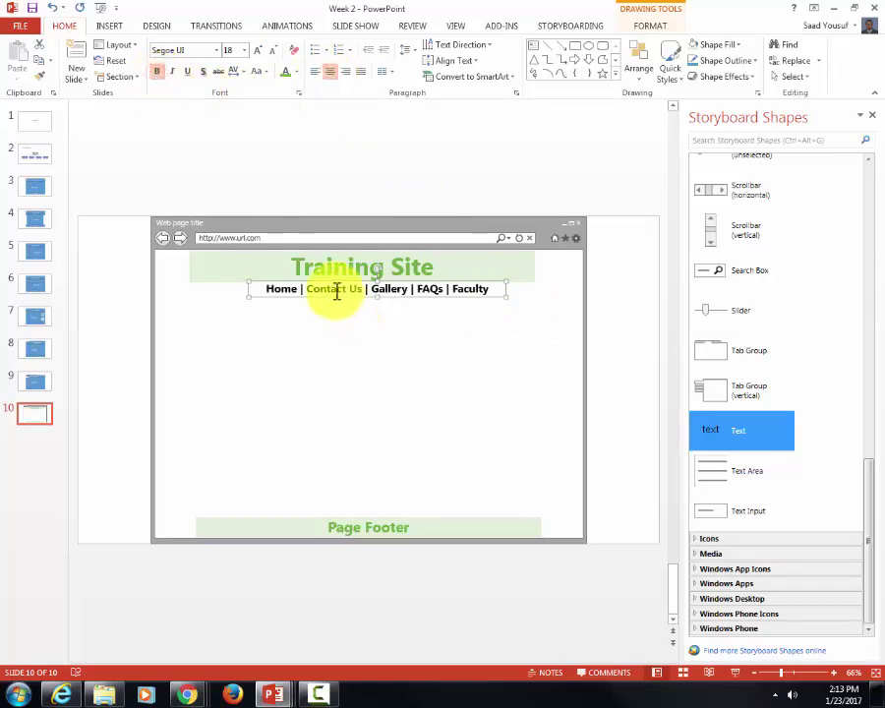
pyautogui.moveTo(306, 289); pyautogui.dragTo(489, 288)
pyautogui.click(296, 72)
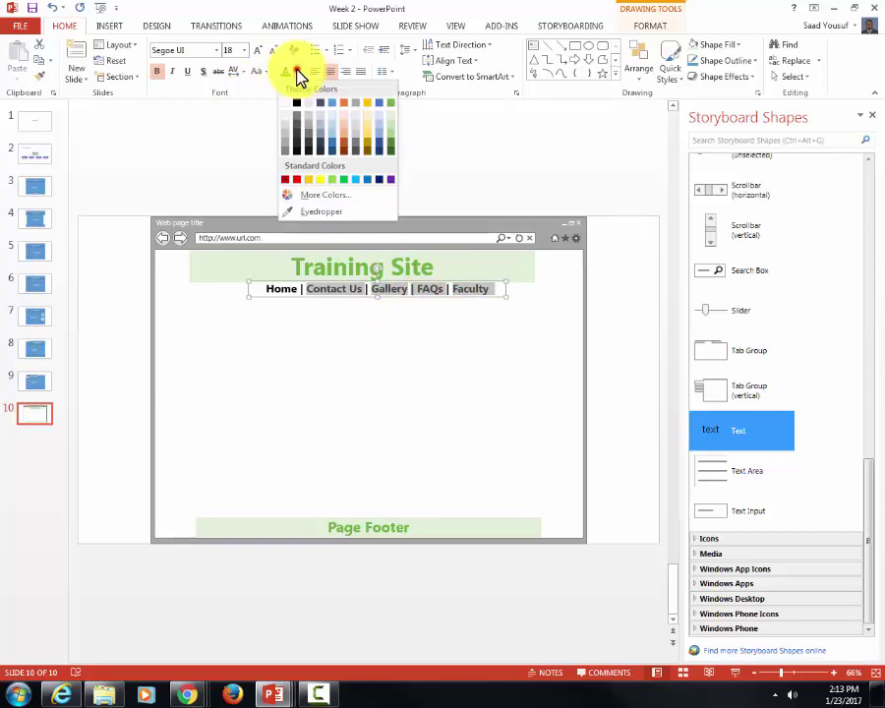
pyautogui.click(287, 141)
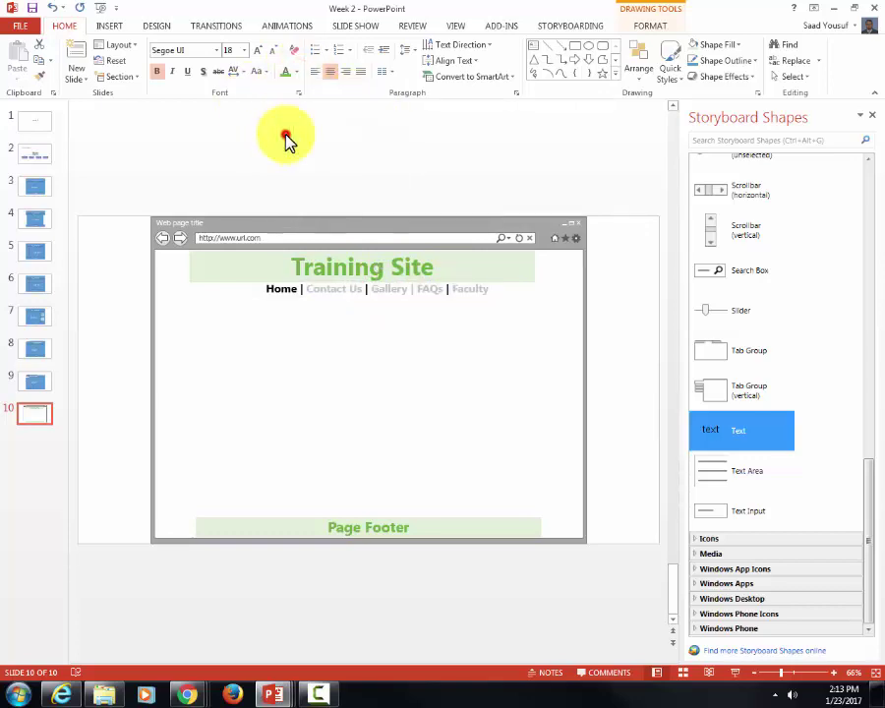
# Apply a text shadow to the word Home so it stands out
pyautogui.click(204, 72)
pyautogui.click(302, 325)
pyautogui.click(271, 296)
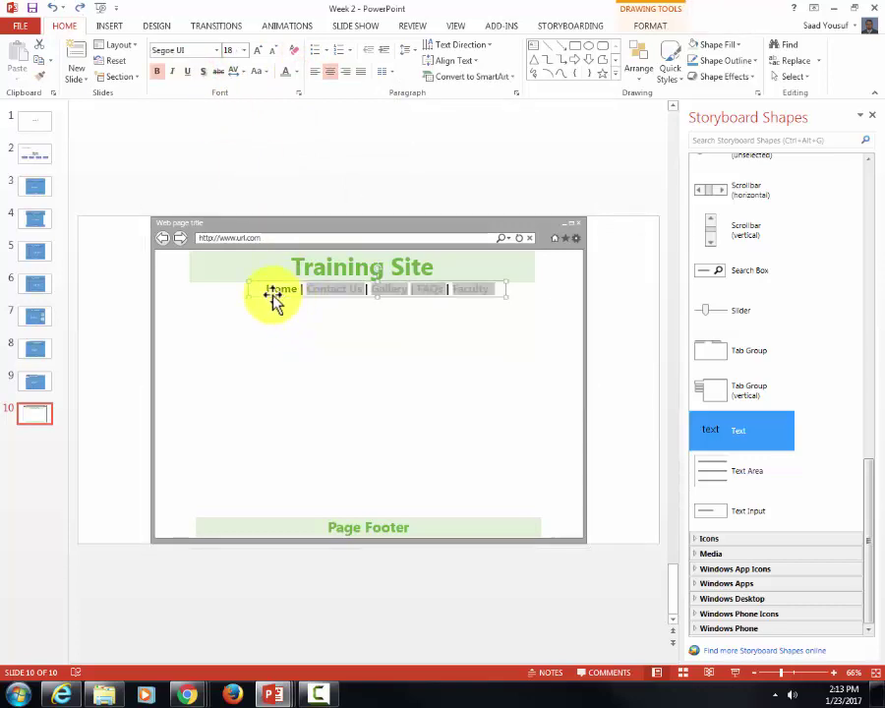
pyautogui.doubleClick(273, 291)
pyautogui.click(205, 73)
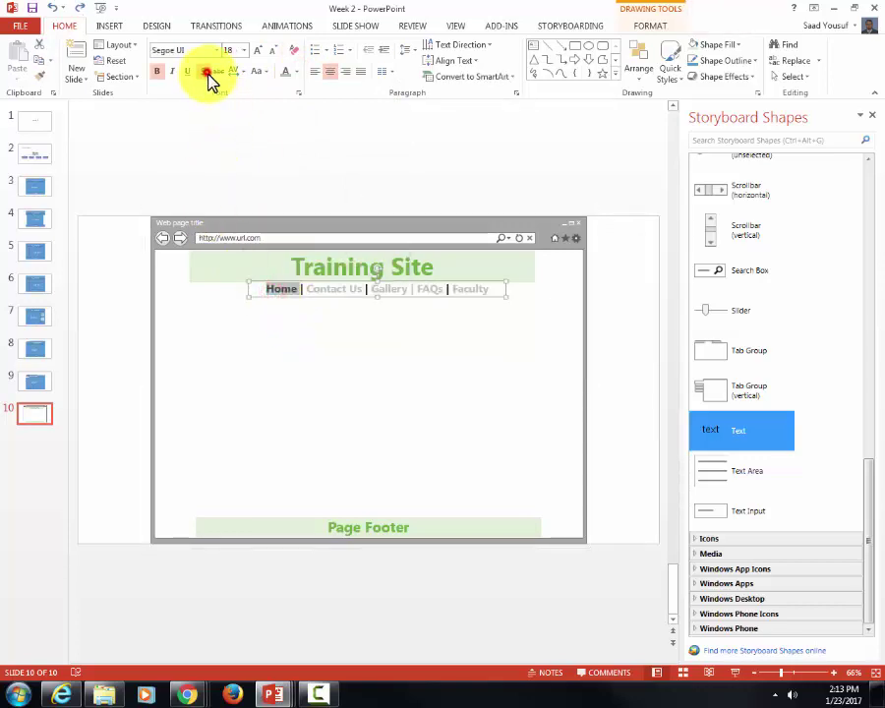
pyautogui.click(637, 400)
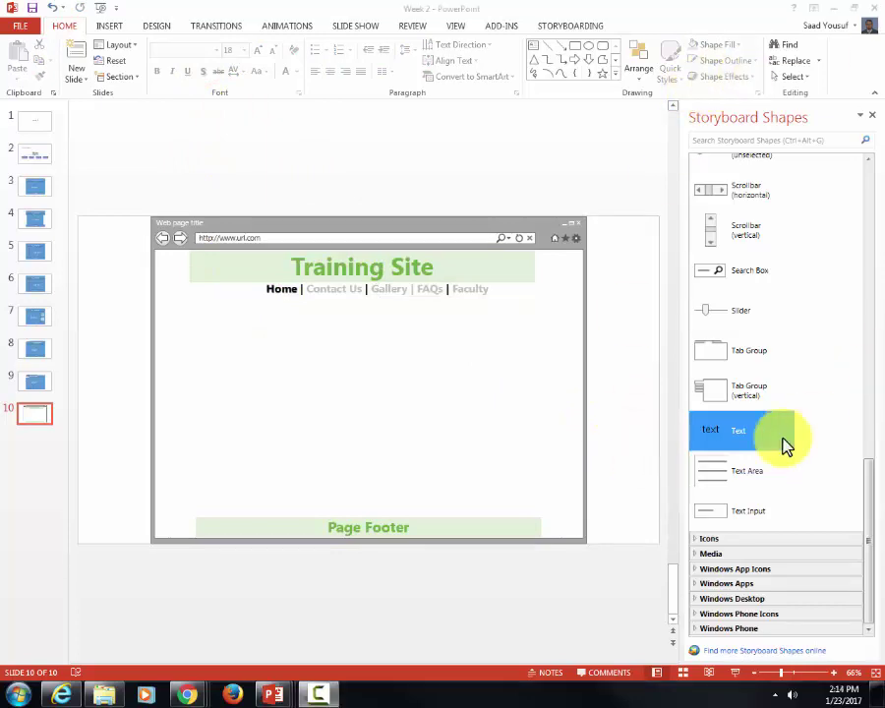
# Place a Text Area shape filling the content region between the nav links and the Page Footer
pyautogui.click(750, 473)
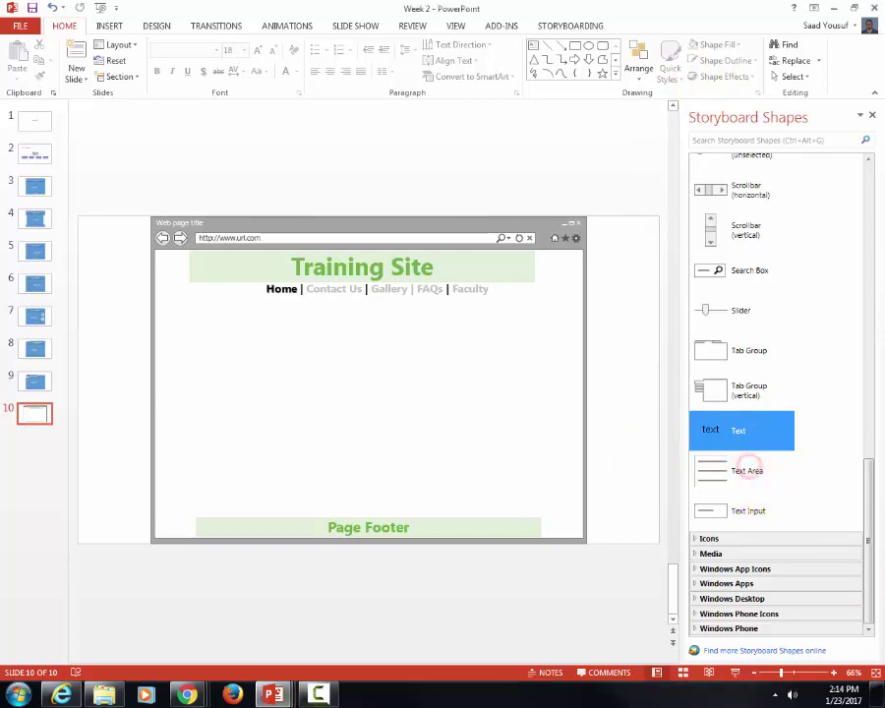
pyautogui.click(708, 474)
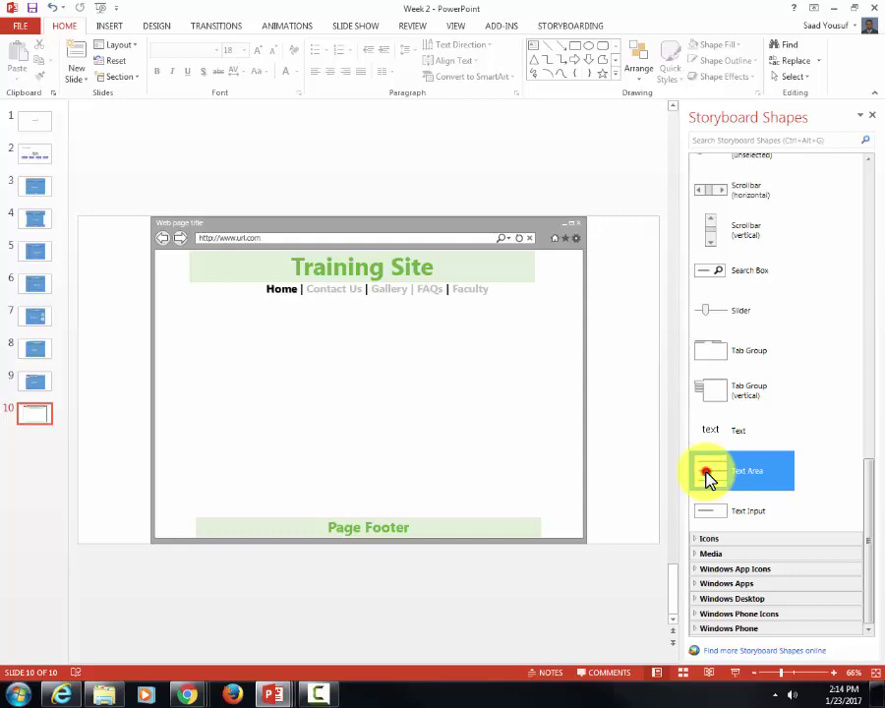
pyautogui.moveTo(708, 475)
pyautogui.mouseDown()
pyautogui.moveTo(598, 474)
pyautogui.moveTo(286, 375)
pyautogui.moveTo(274, 346)
pyautogui.moveTo(253, 344)
pyautogui.moveTo(284, 342)
pyautogui.moveTo(512, 464)
pyautogui.moveTo(525, 480)
pyautogui.moveTo(523, 511)
pyautogui.moveTo(507, 513)
pyautogui.moveTo(514, 512)
pyautogui.mouseUp()
pyautogui.click(283, 291)
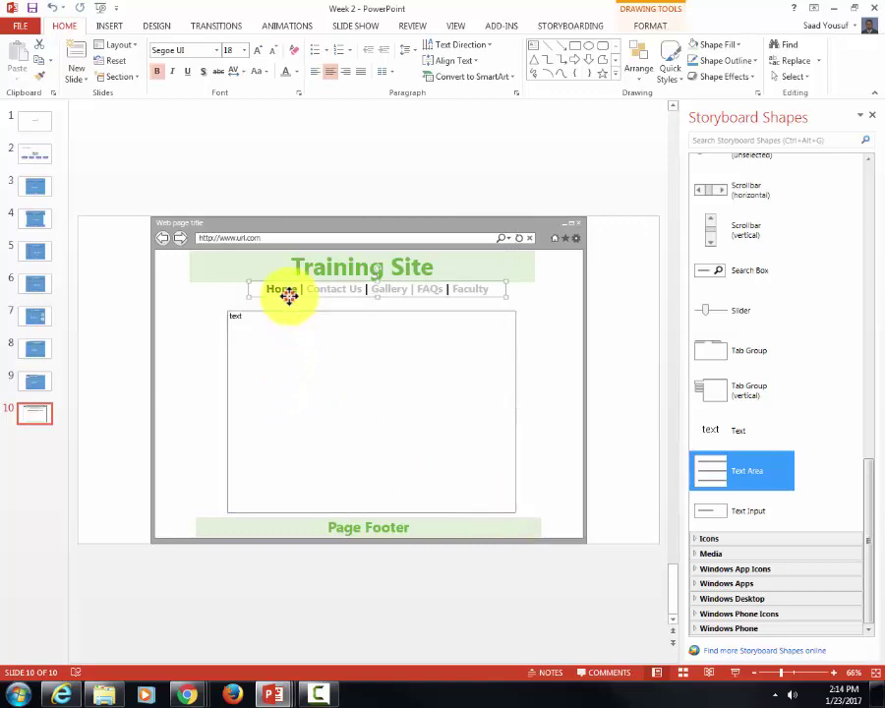
pyautogui.click(351, 379)
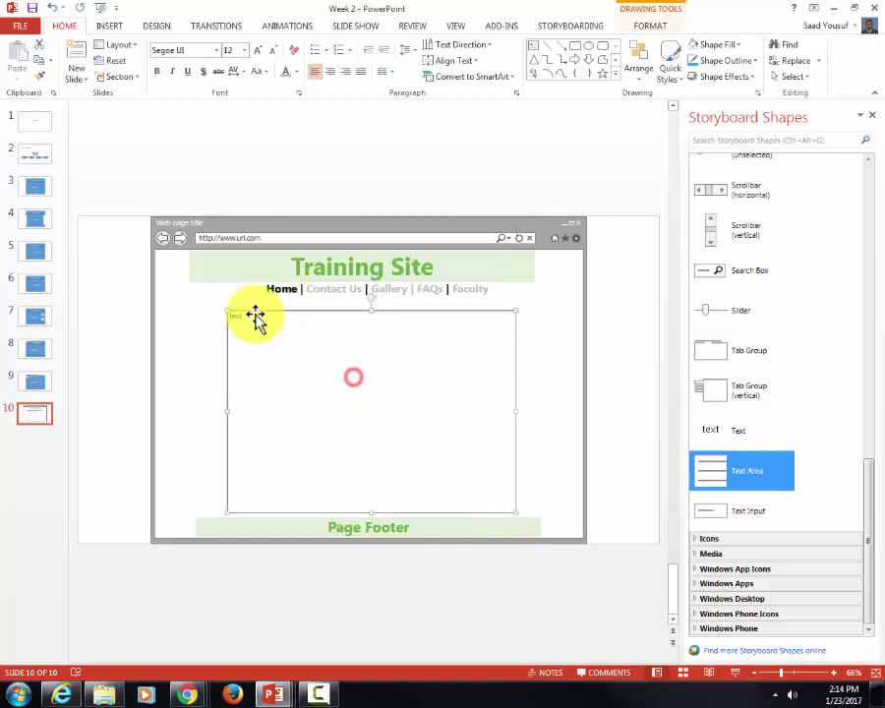
pyautogui.moveTo(254, 312); pyautogui.dragTo(250, 308)
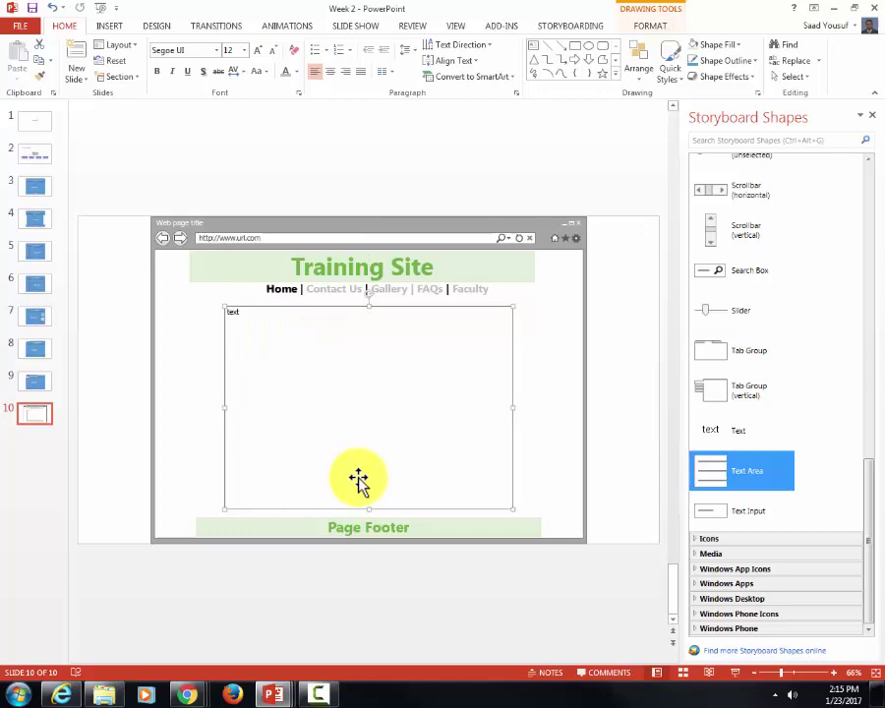
# Type 'Site content goes here.' in the text area and paste a second copy after it
pyautogui.doubleClick(232, 311)
pyautogui.write('Site c')
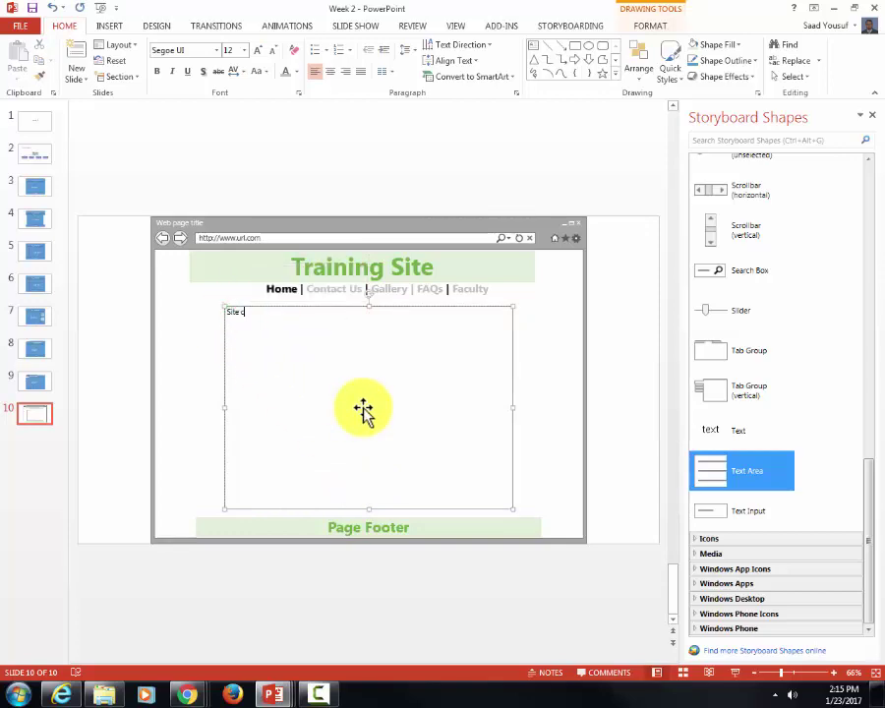
pyautogui.write('ontent goes here.')
pyautogui.hotkey('ctrl', 'a')
pyautogui.hotkey('ctrl', 'c')
pyautogui.press('End')
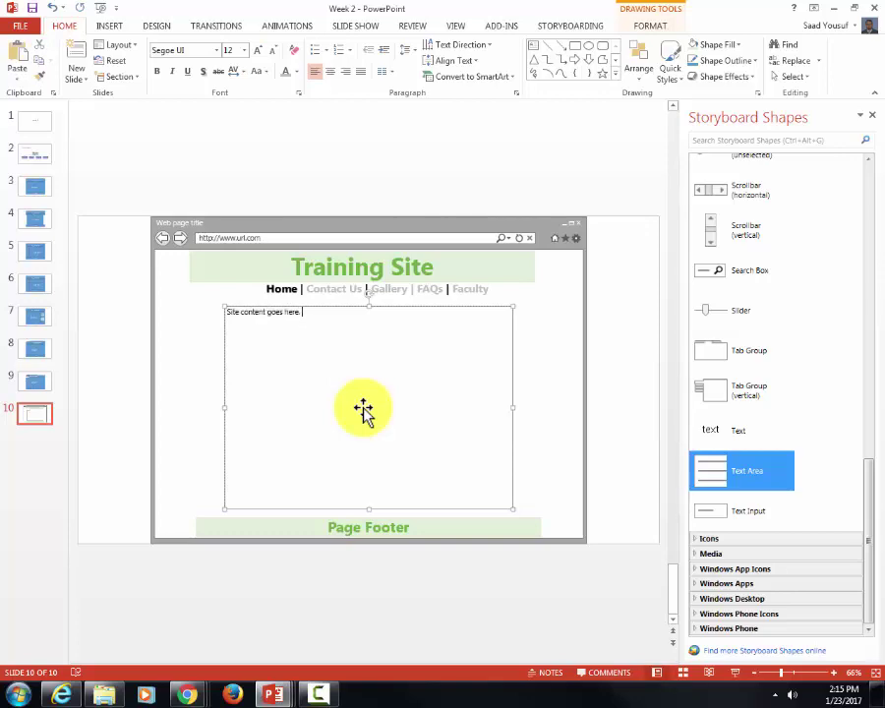
pyautogui.hotkey('ctrl', 'v')
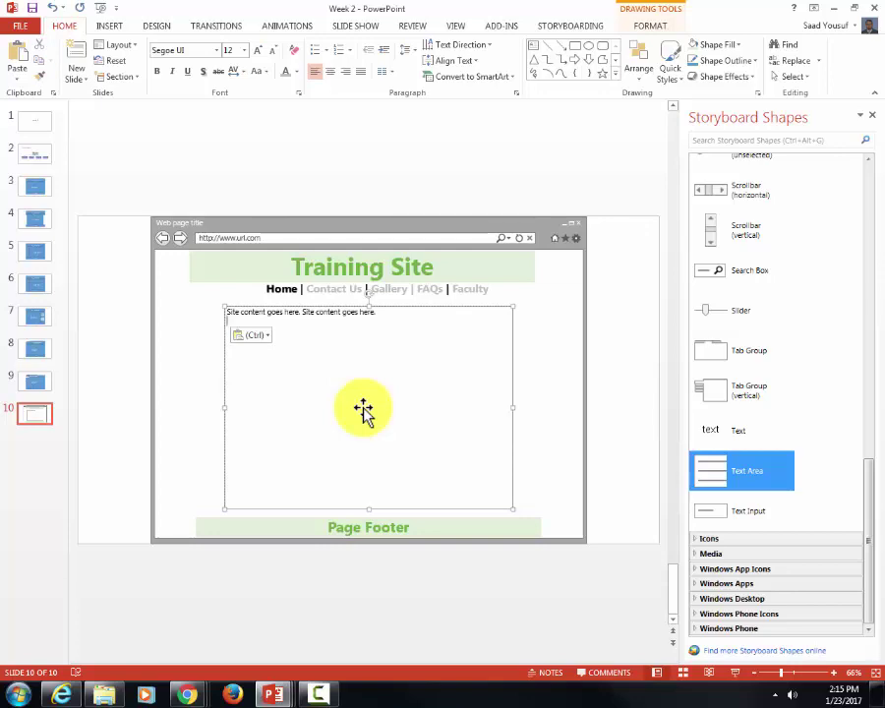
pyautogui.press('Escape')
# Copy both sentences and paste them repeatedly to build a longer filler paragraph
pyautogui.hotkey('ctrl', 'a')
pyautogui.hotkey('ctrl', 'c')
pyautogui.hotkey('ctrl', 'v')
pyautogui.hotkey('ctrl', 'v')
pyautogui.hotkey('ctrl', 'v')
pyautogui.hotkey('ctrl', 'v')
pyautogui.hotkey('ctrl', 'v')
pyautogui.hotkey('ctrl', 'v')
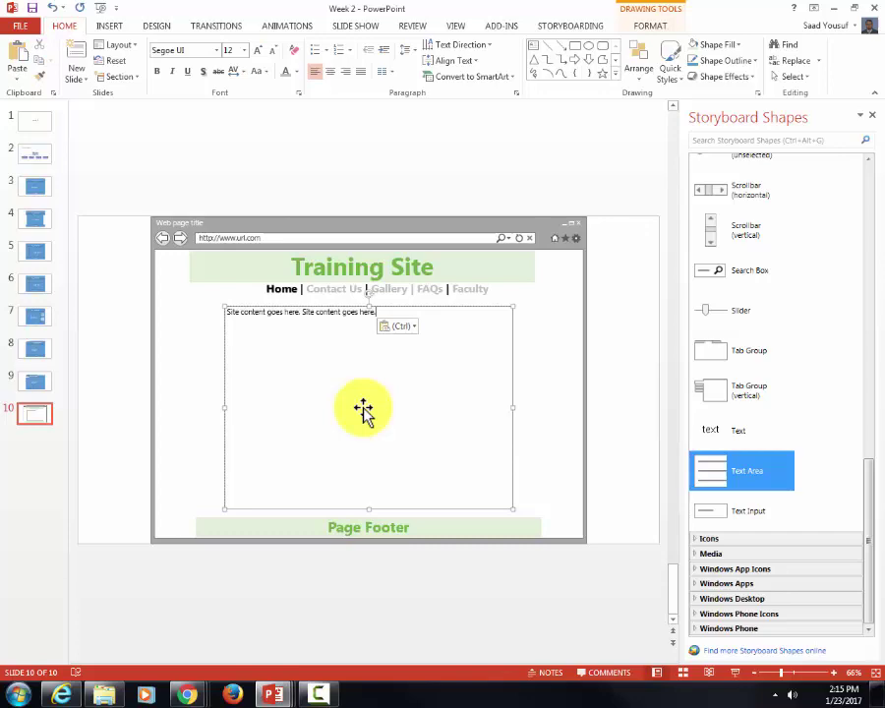
pyautogui.hotkey('ctrl', 'v')
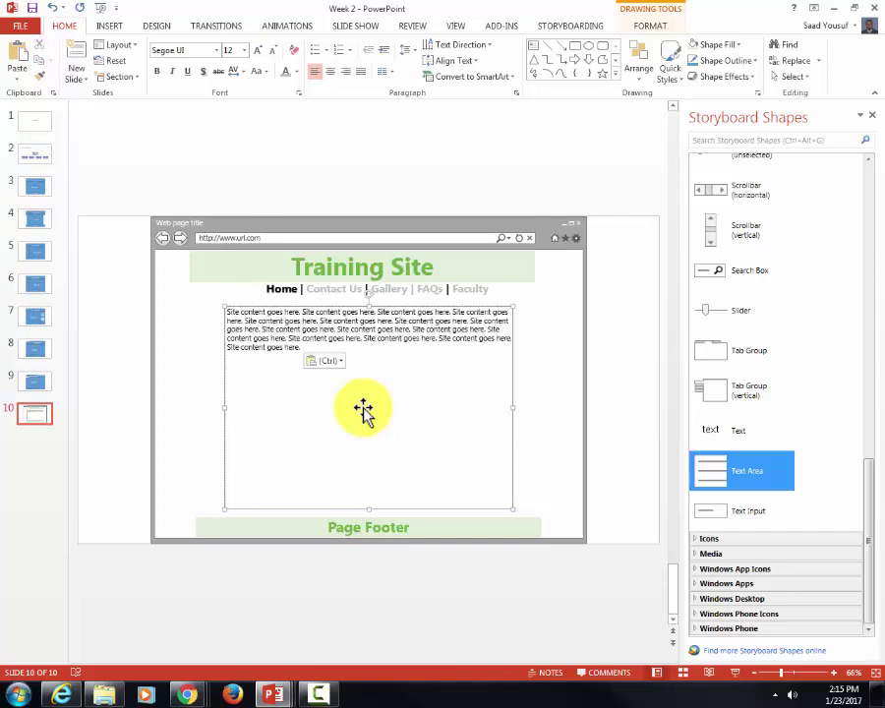
pyautogui.press('Escape')
# Indent the paragraph's first line, paste two more paragraph copies, and delete the stray top blank line
pyautogui.hotkey('ctrl', 'Home')
pyautogui.press('Tab')
pyautogui.hotkey('ctrl', 'shift', 'End')
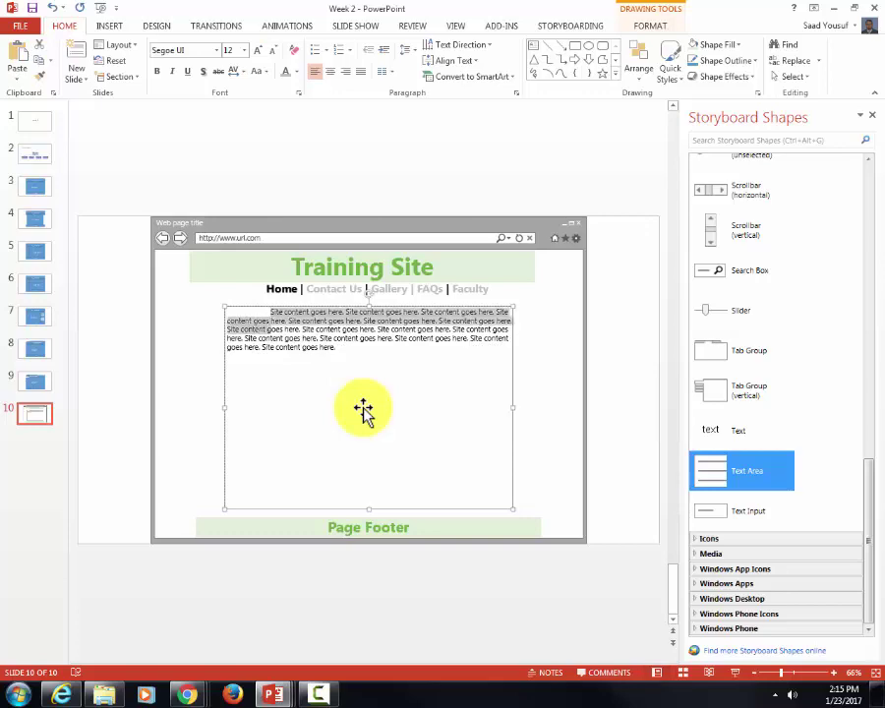
pyautogui.press('Right')
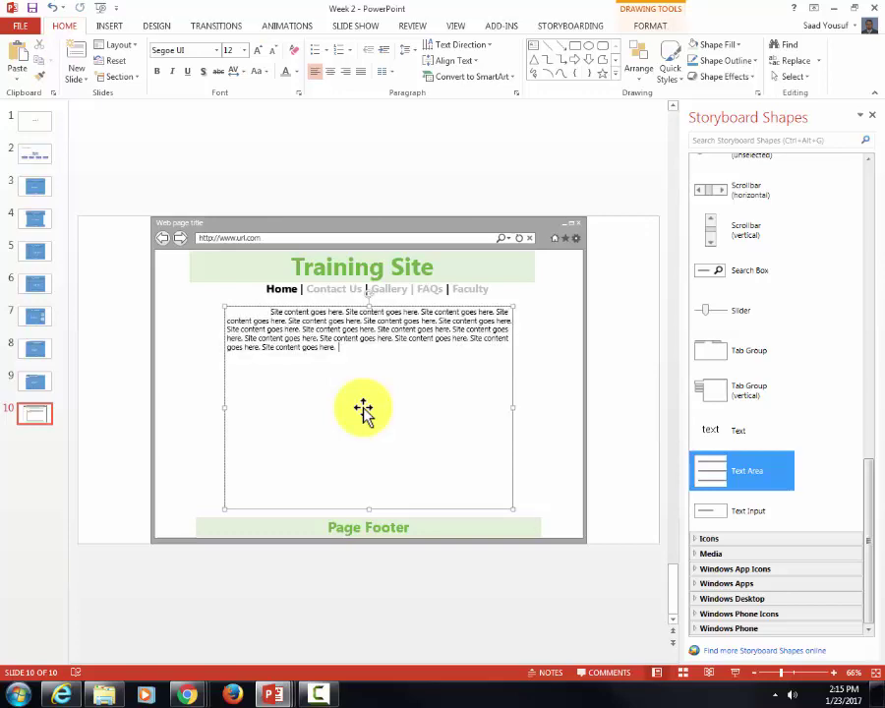
pyautogui.press('Return')
pyautogui.press('Return')
pyautogui.hotkey('ctrl', 'v')
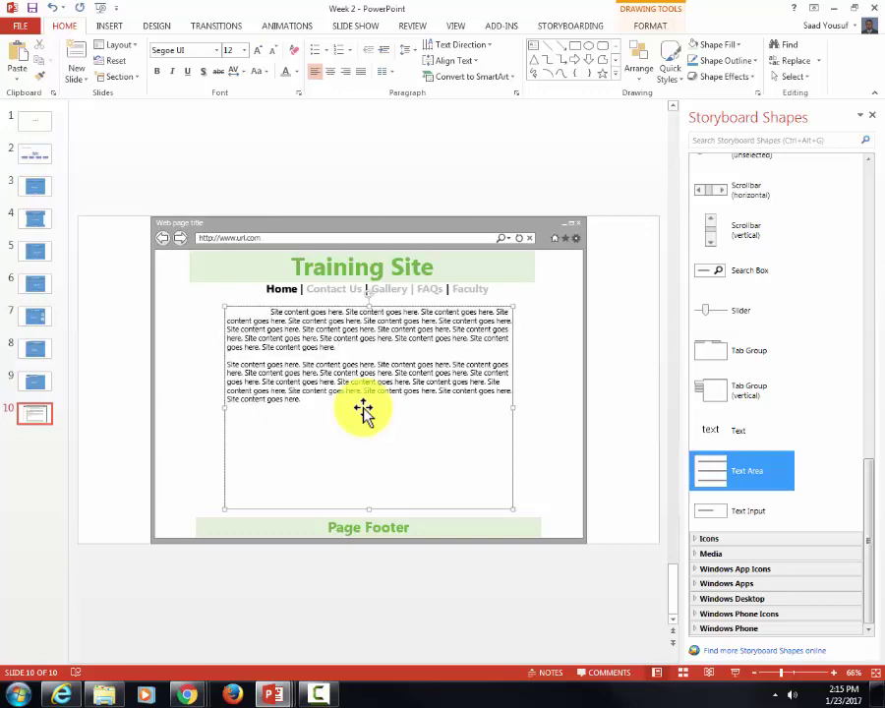
pyautogui.hotkey('ctrl', 'v')
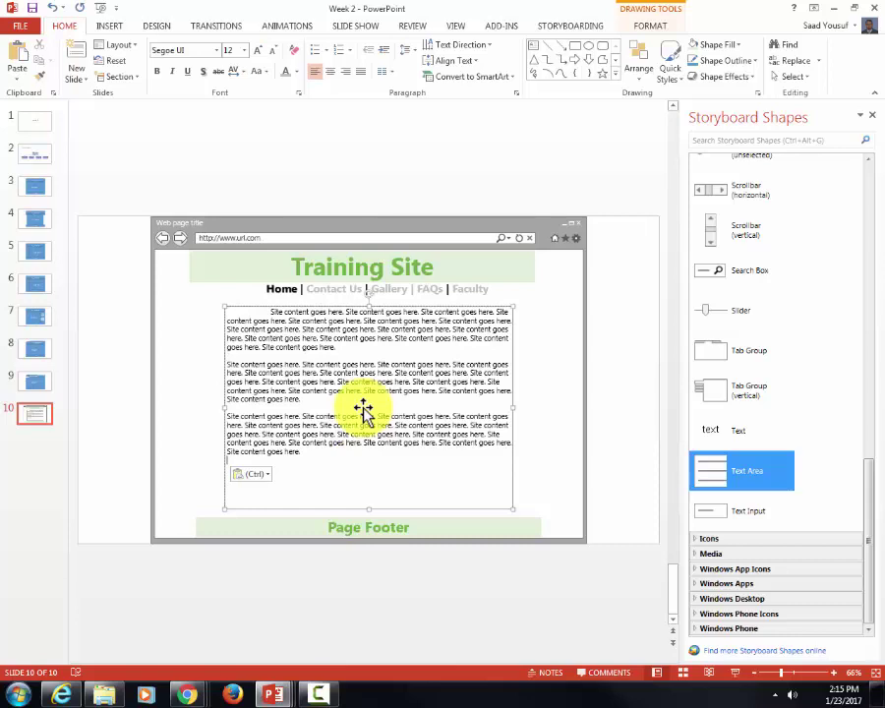
pyautogui.click(315, 306)
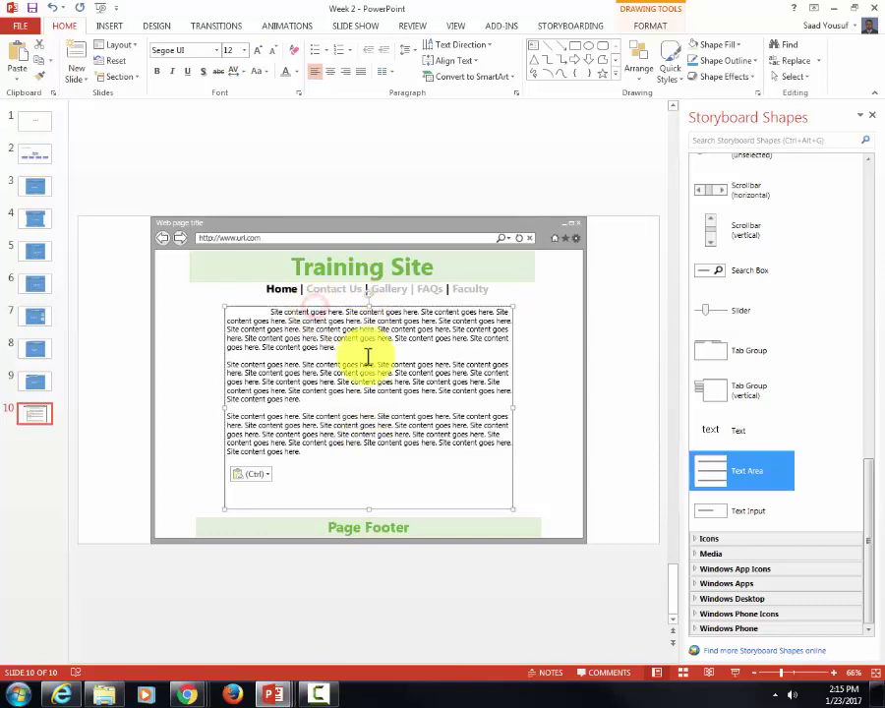
pyautogui.press('BackSpace')
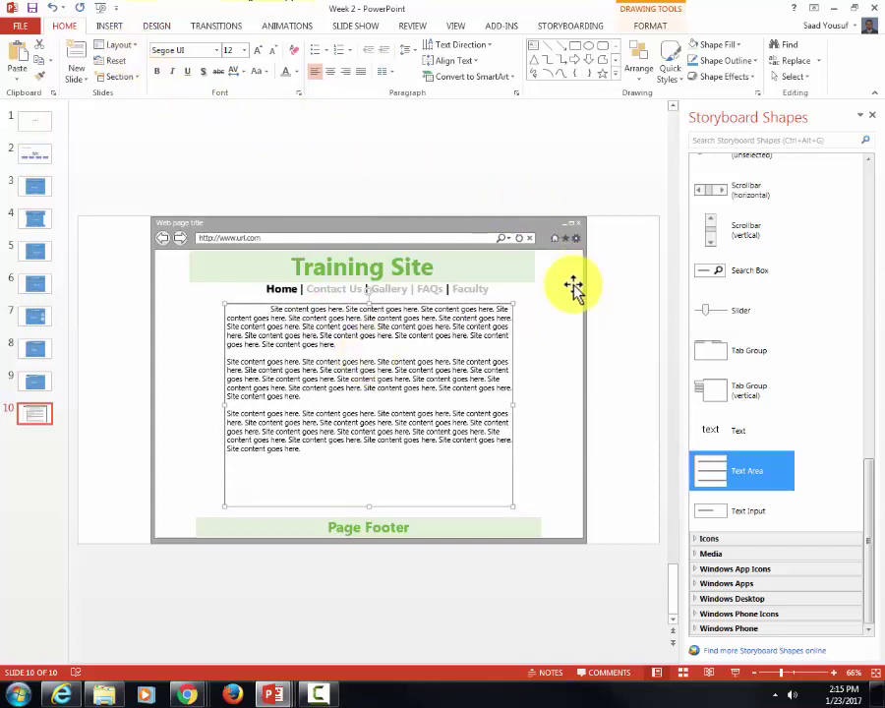
# Give the text area a light grey fill, no outline, and grey font colour
pyautogui.click(728, 48)
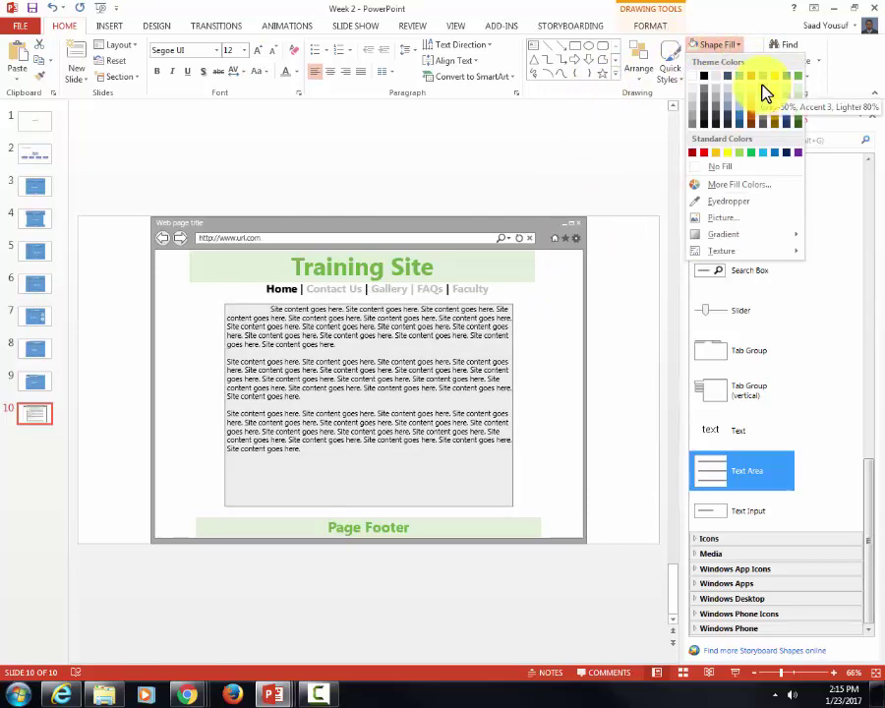
pyautogui.click(766, 85)
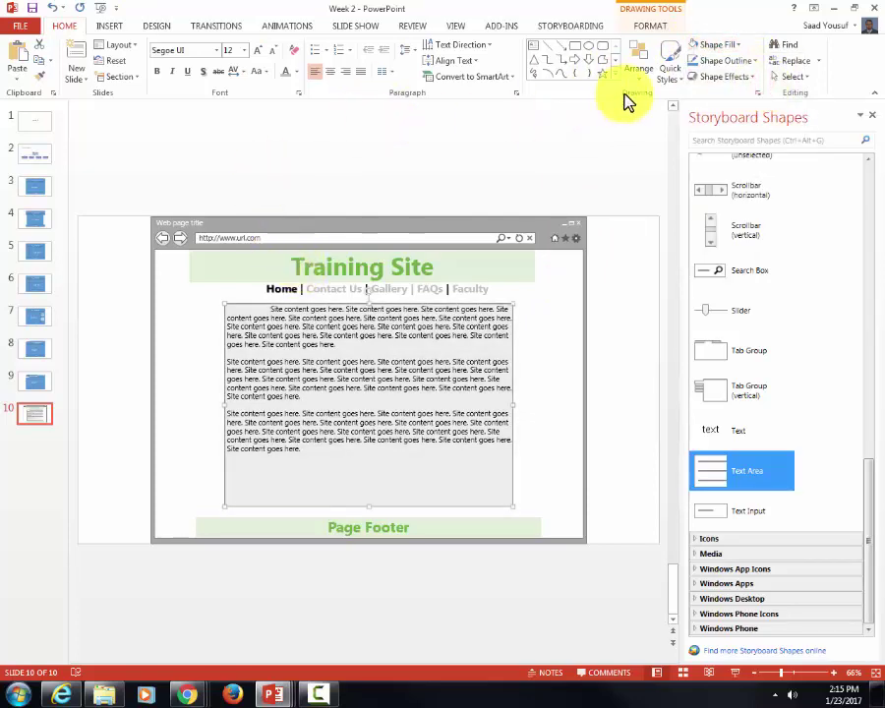
pyautogui.click(749, 60)
pyautogui.click(746, 186)
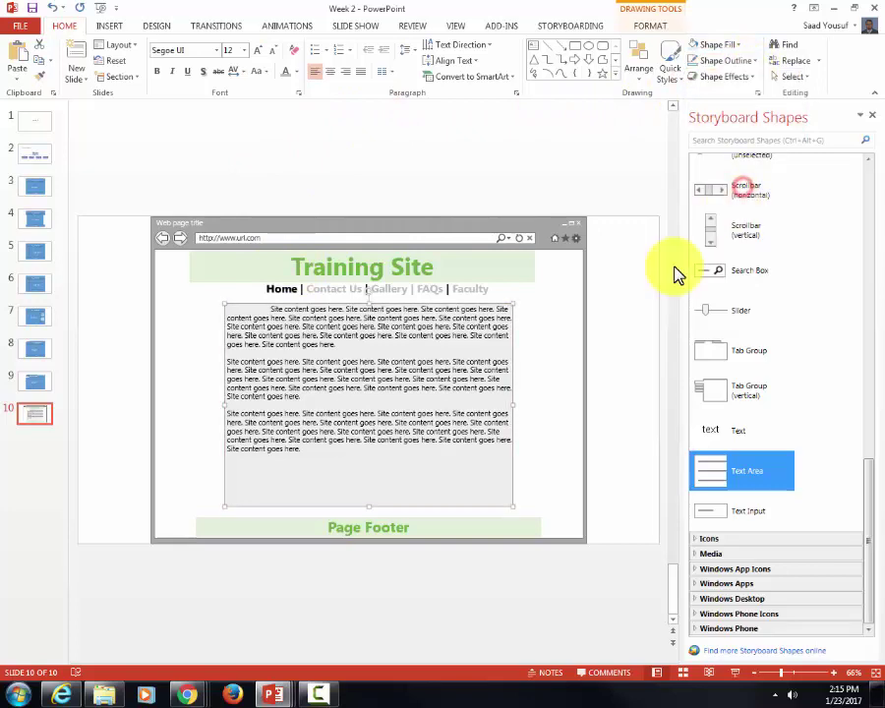
pyautogui.click(295, 72)
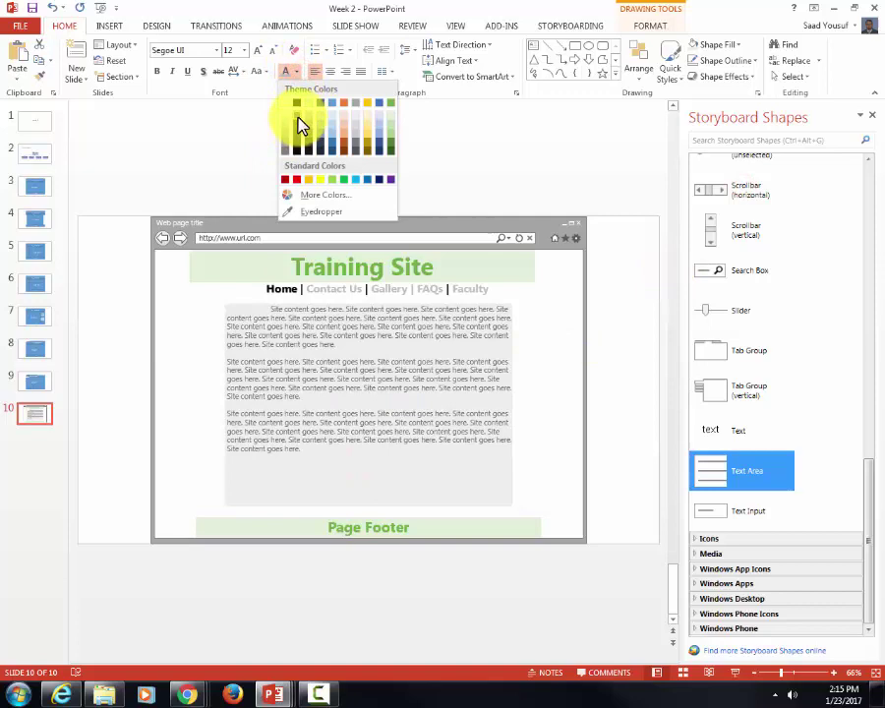
pyautogui.click(297, 117)
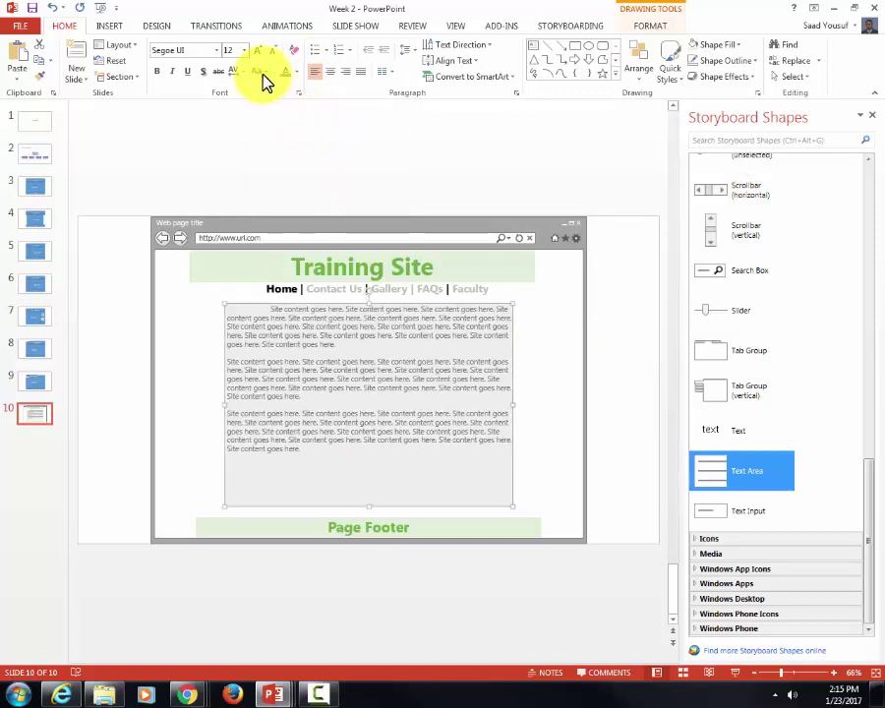
# Try Expanded character spacing on the filler text in the Font dialog, then undo it
pyautogui.click(298, 92)
pyautogui.moveTo(332, 233); pyautogui.dragTo(330, 57)
pyautogui.click(337, 84)
pyautogui.click(351, 112)
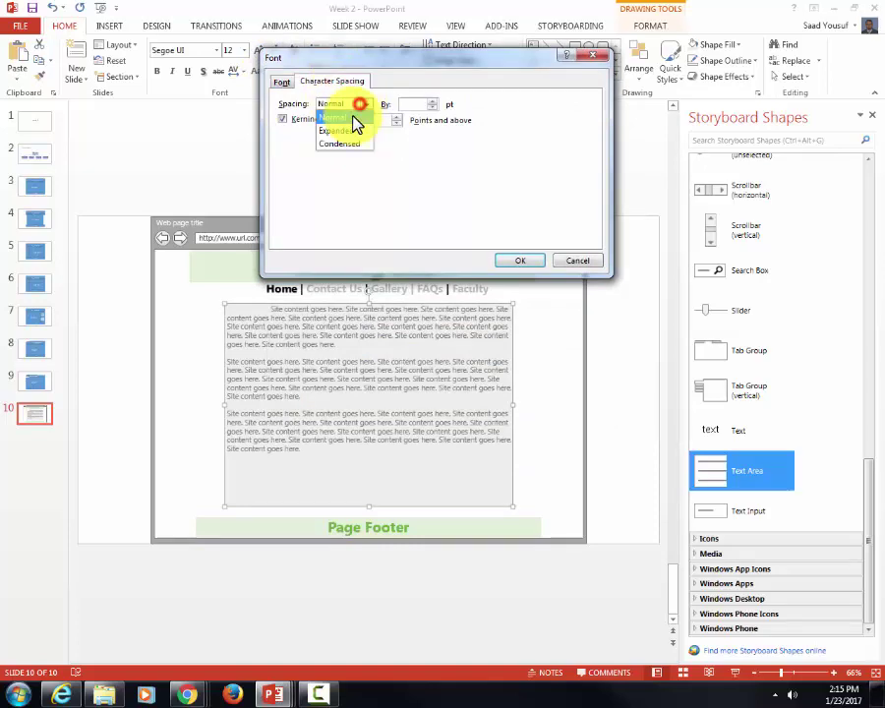
pyautogui.click(350, 126)
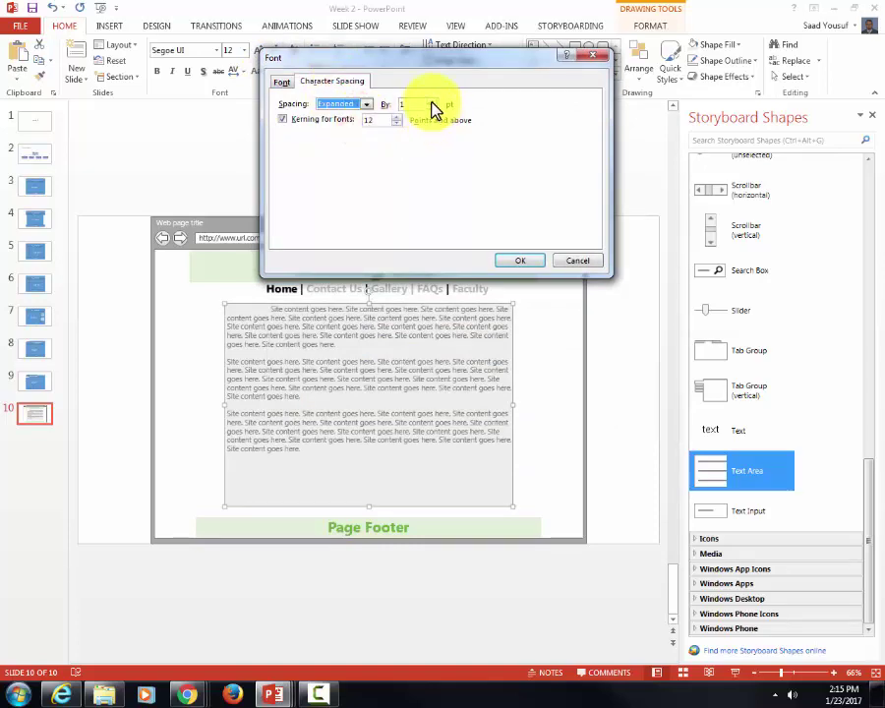
pyautogui.click(515, 262)
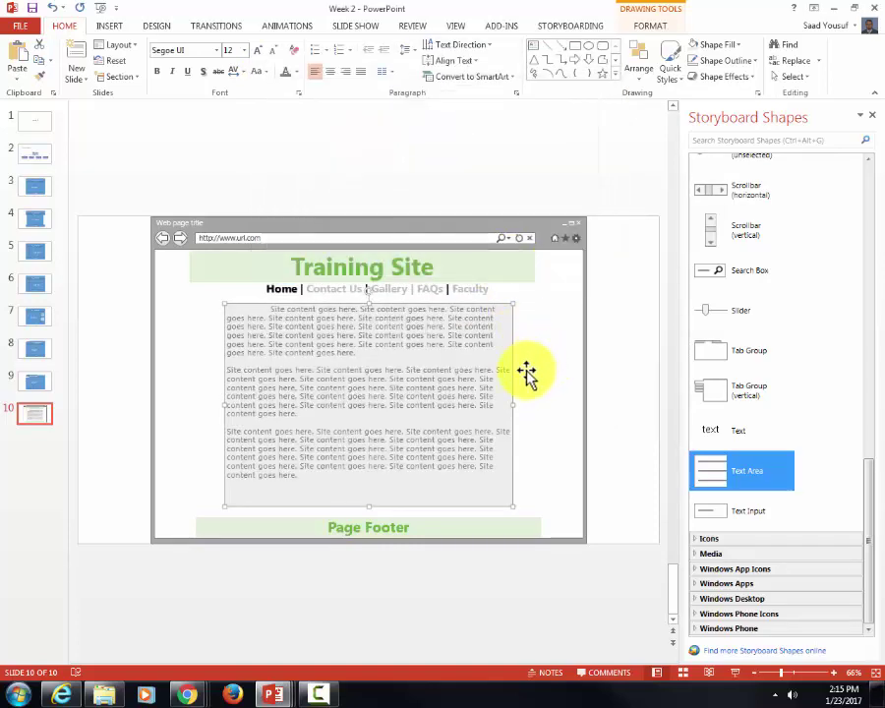
pyautogui.hotkey('ctrl', 'z')
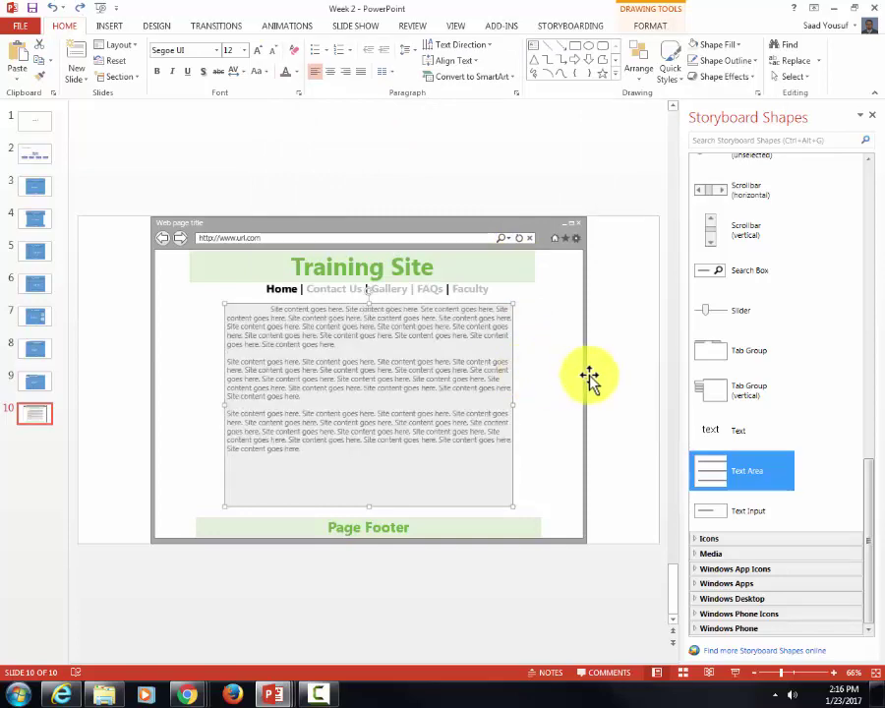
# Try the Pericles font on the filler text, undo it, and deselect the text area
pyautogui.click(216, 51)
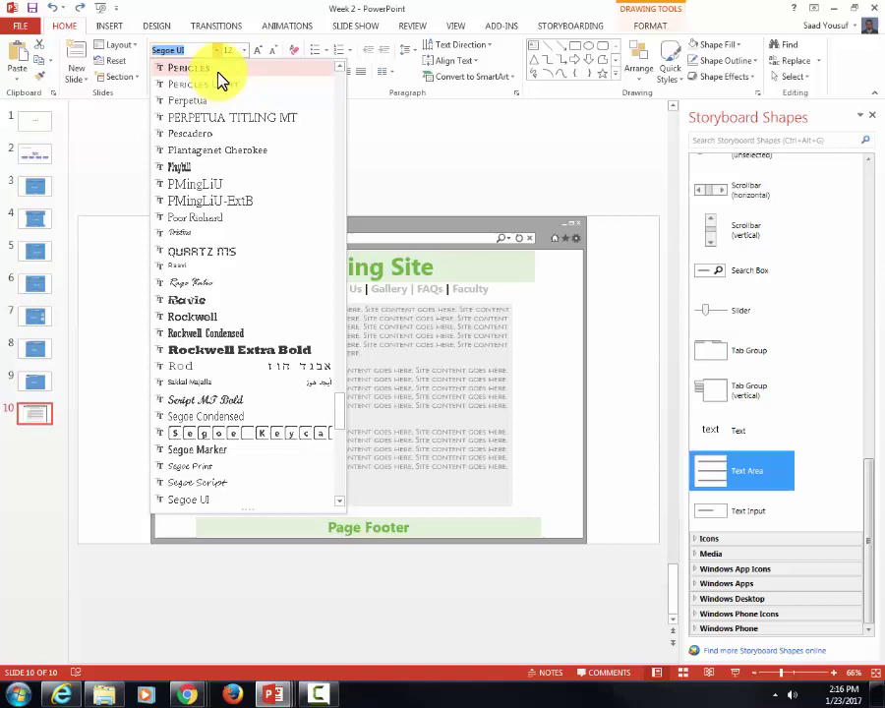
pyautogui.click(218, 70)
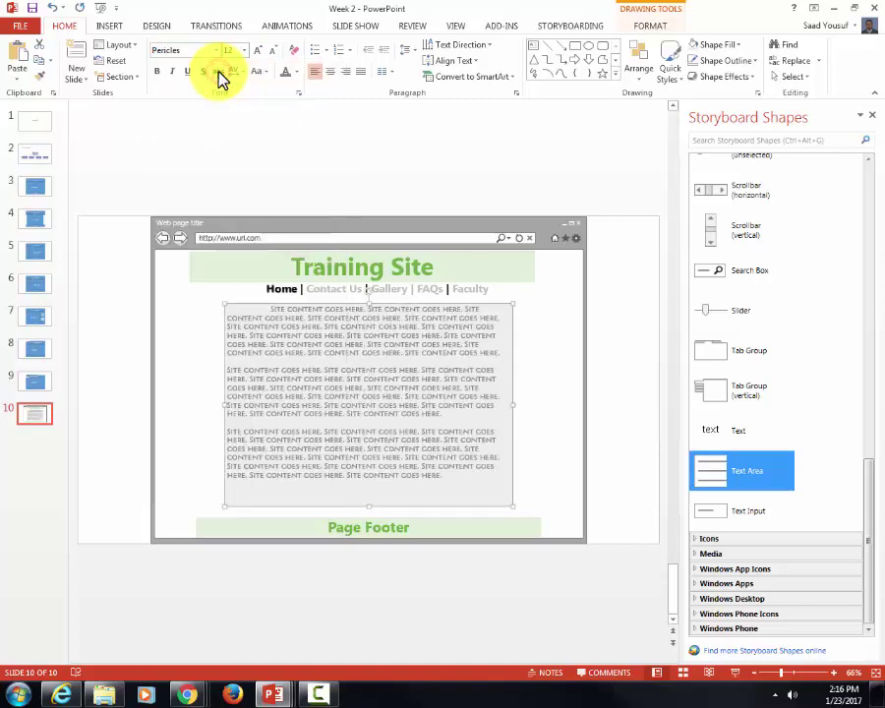
pyautogui.hotkey('ctrl', 'z')
pyautogui.click(620, 364)
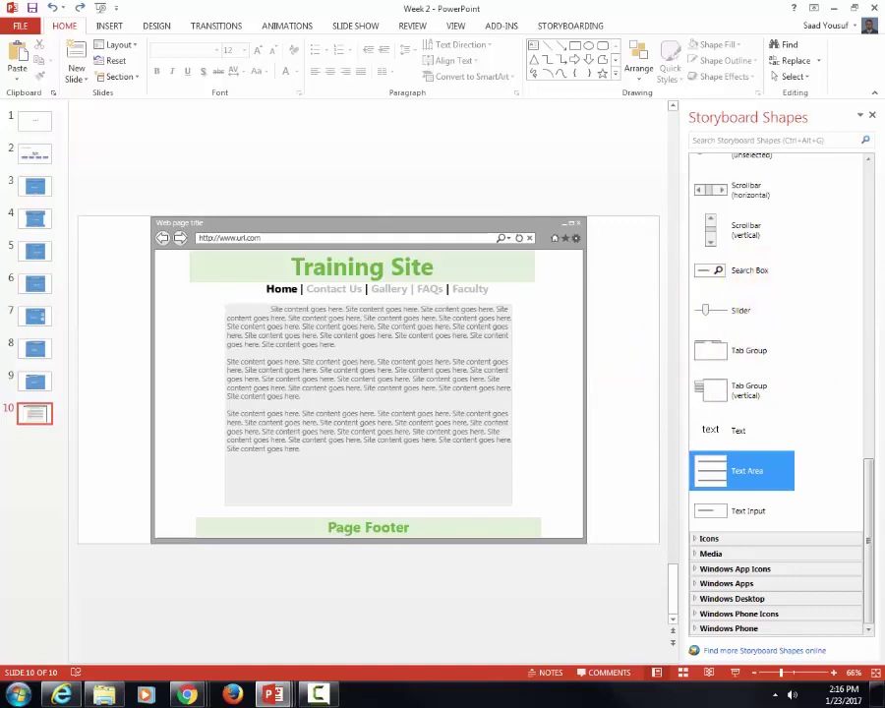
# Drag the Media category's Image shape to the header's left end and nudge it into place
pyautogui.click(868, 390)
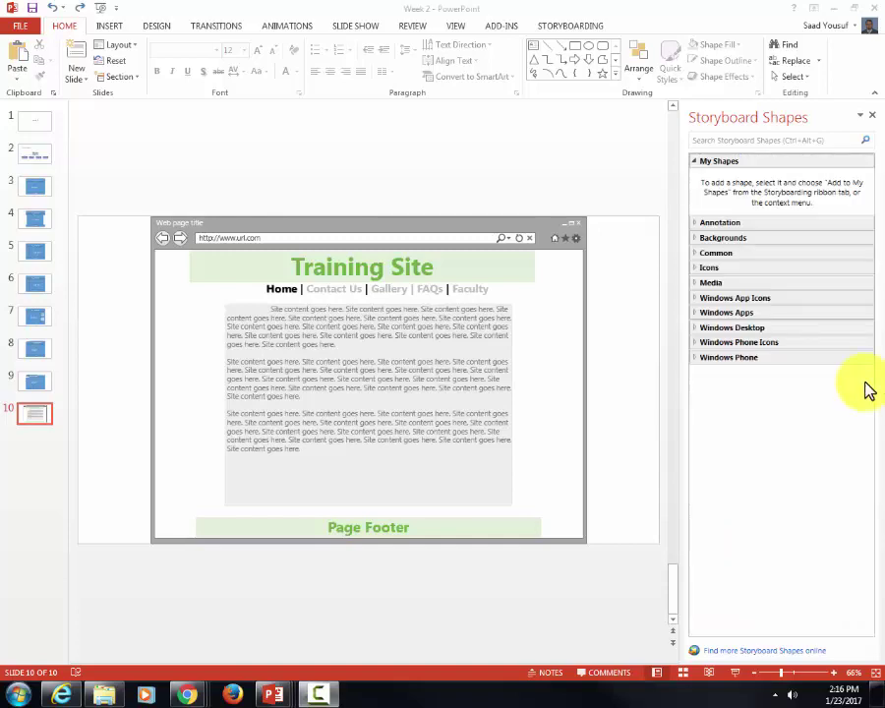
pyautogui.click(696, 286)
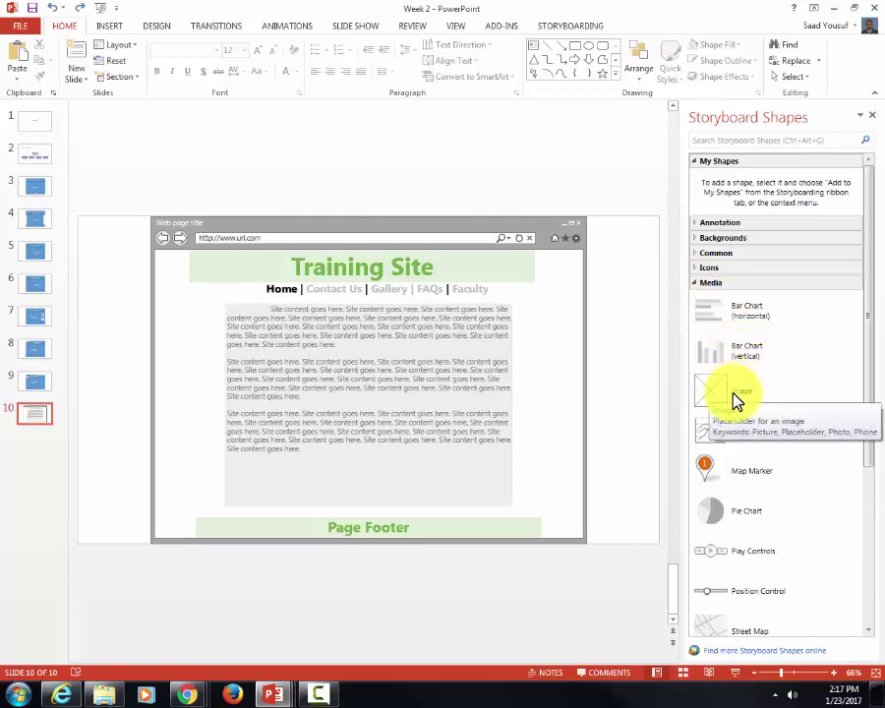
pyautogui.moveTo(735, 395)
pyautogui.mouseDown()
pyautogui.moveTo(329, 377)
pyautogui.moveTo(210, 276)
pyautogui.moveTo(218, 278)
pyautogui.mouseUp()
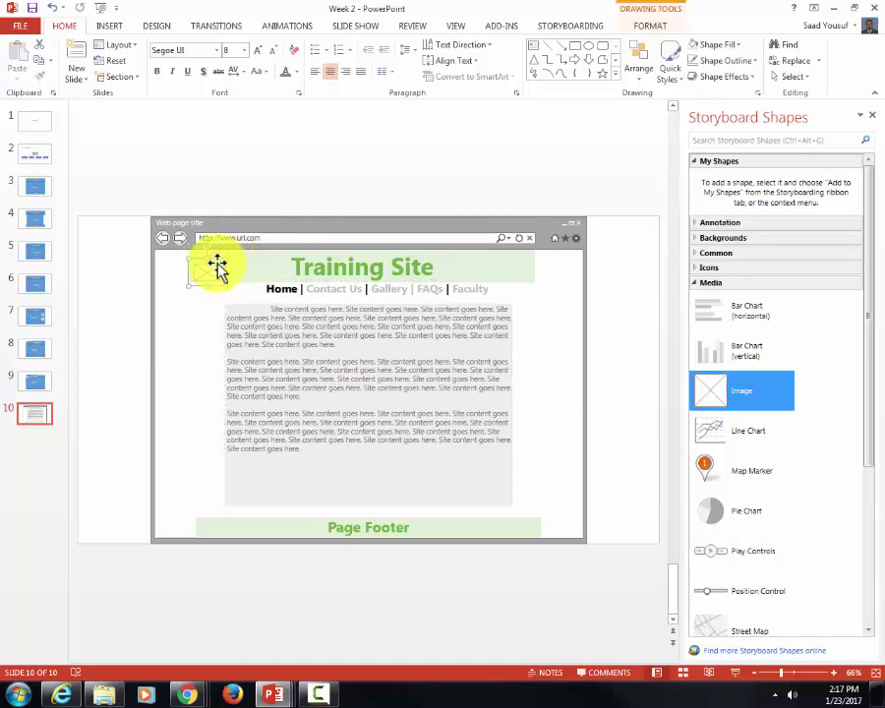
pyautogui.moveTo(217, 265)
pyautogui.mouseDown()
pyautogui.moveTo(223, 253)
pyautogui.moveTo(228, 276)
pyautogui.mouseUp()
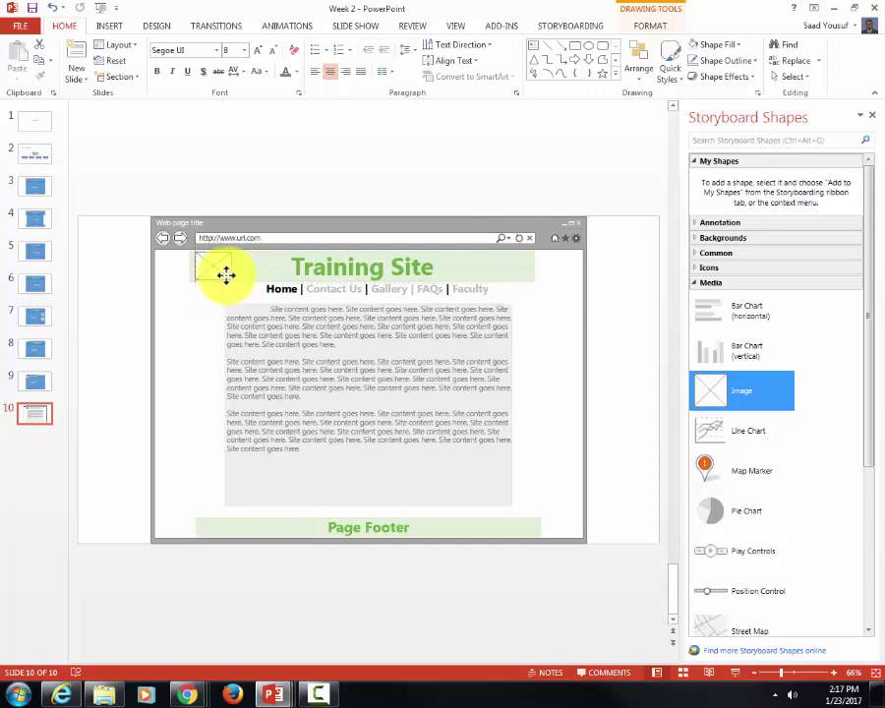
pyautogui.press('Left')
pyautogui.click(625, 306)
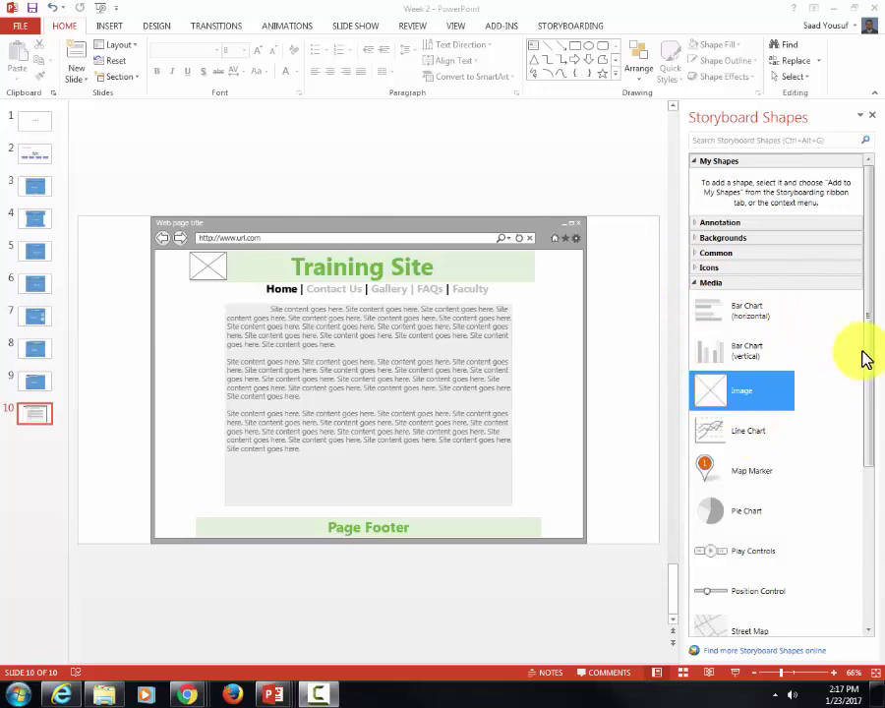
pyautogui.moveTo(869, 389); pyautogui.dragTo(828, 588)
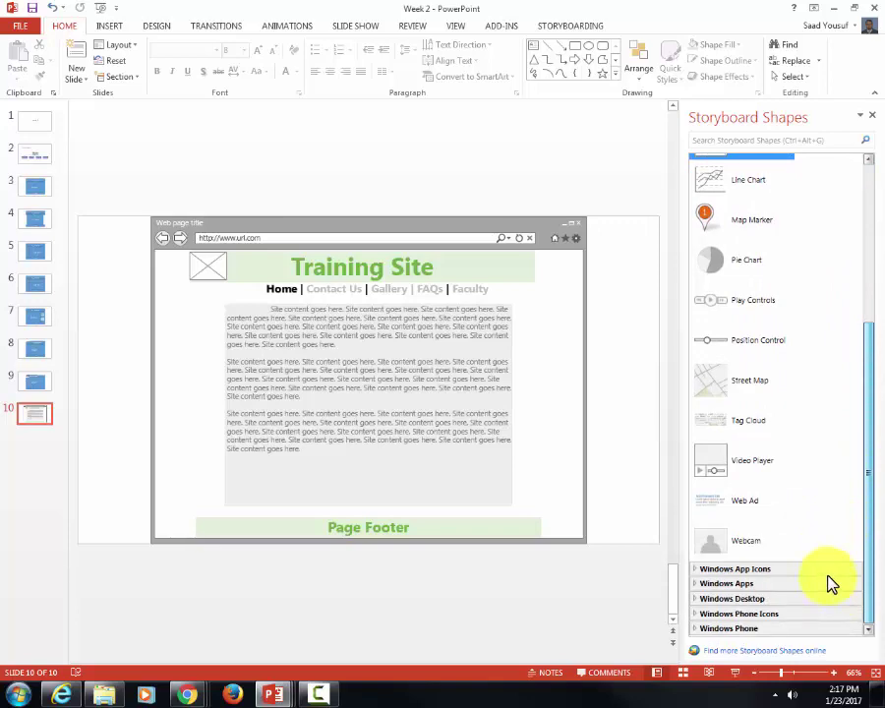
pyautogui.scroll(5, 806, 424)
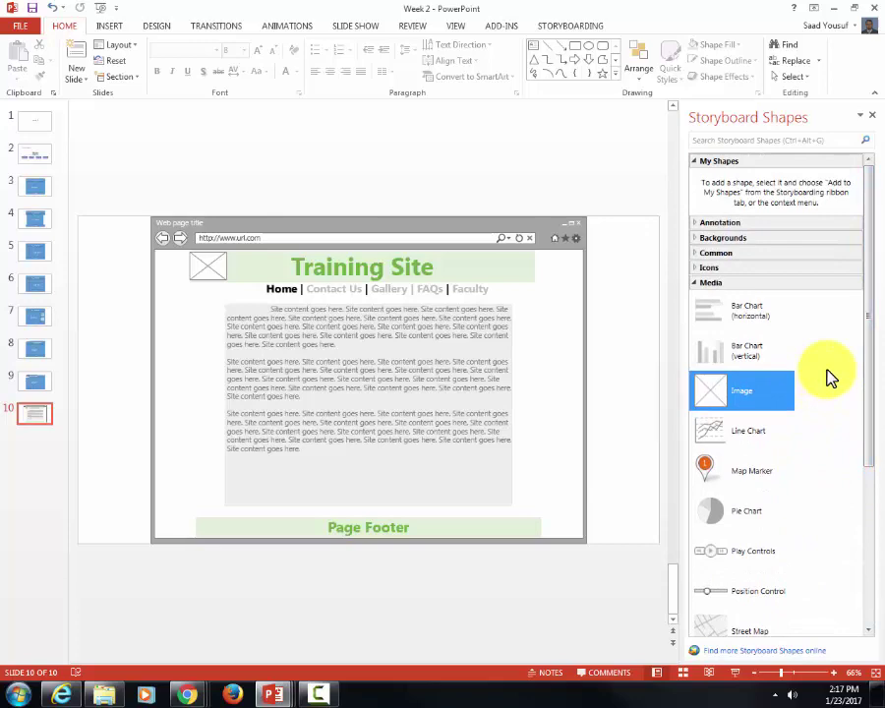